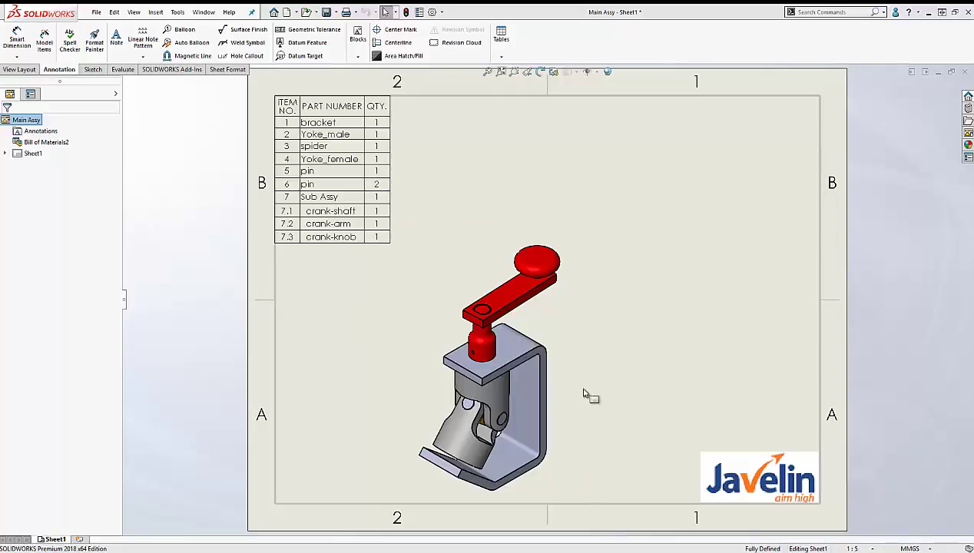
Step: Attach balloons 7.3, 7.2 and 7.1 to the crank-knob, crank-arm and crank-shaft
left_click(337, 222)
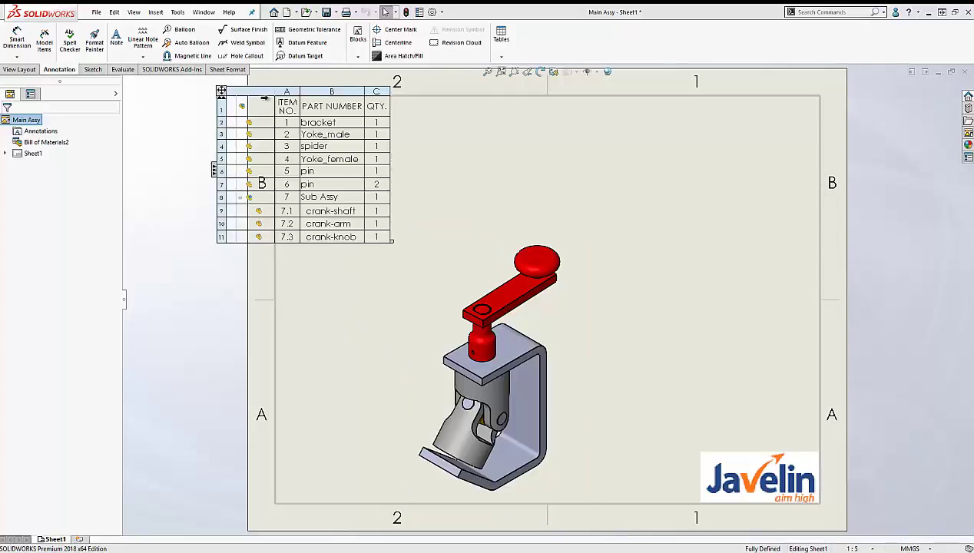
mouse_move(250, 197)
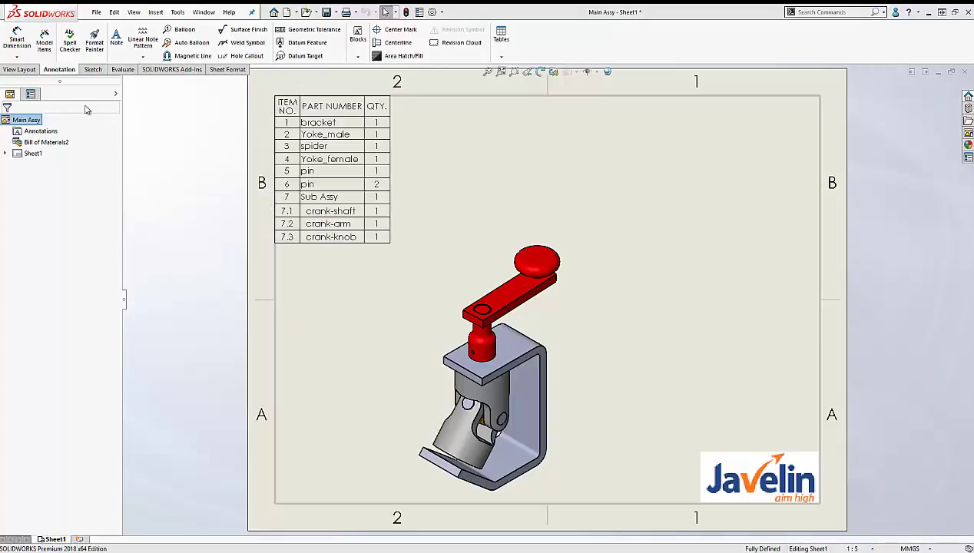
left_click(188, 30)
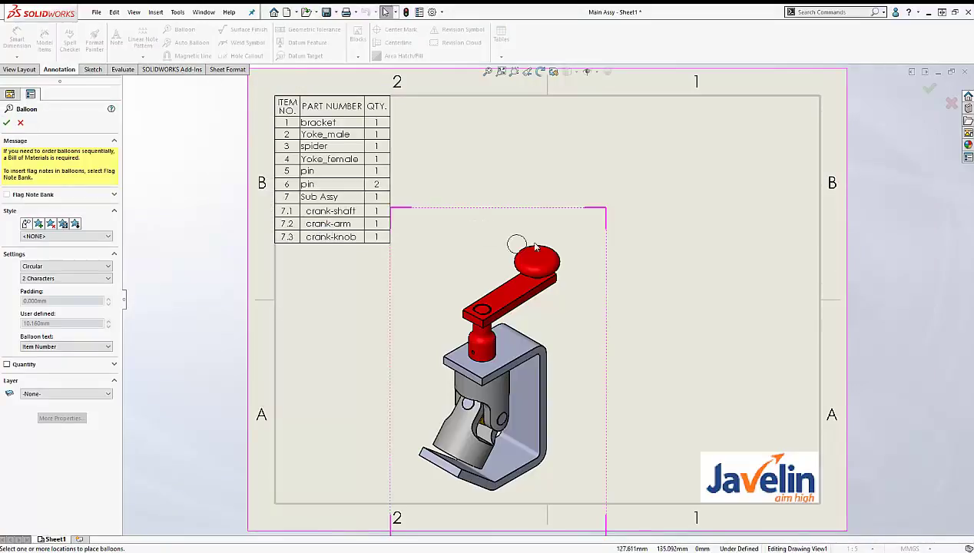
left_click(537, 248)
left_click(492, 220)
left_click(497, 284)
left_click(488, 254)
left_click(470, 336)
left_click(429, 281)
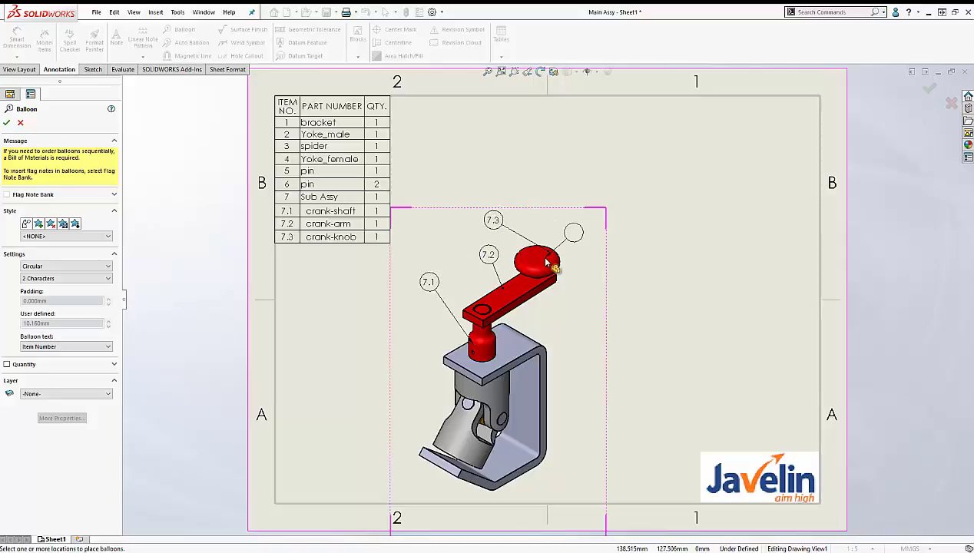
left_click(6, 124)
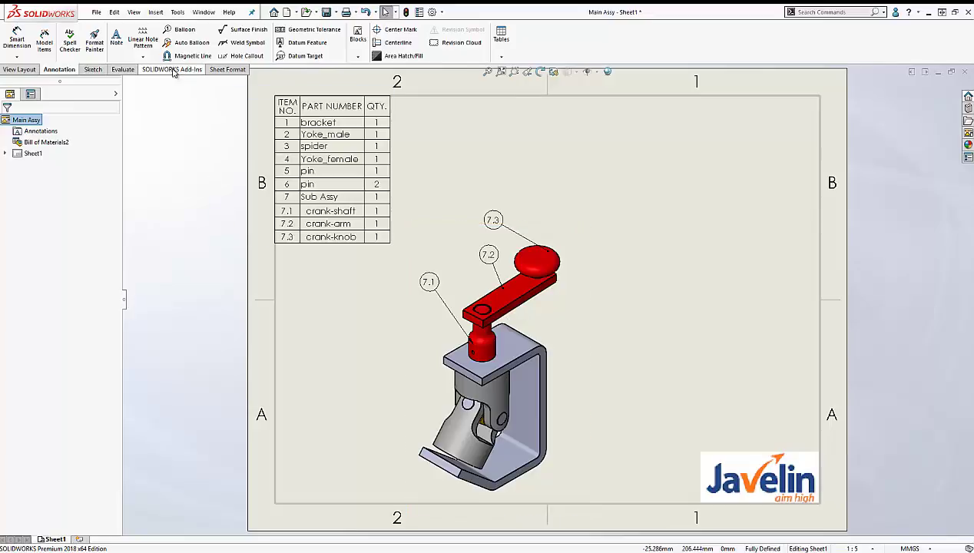
Step: Turn on plane display in the drawing
left_click(134, 13)
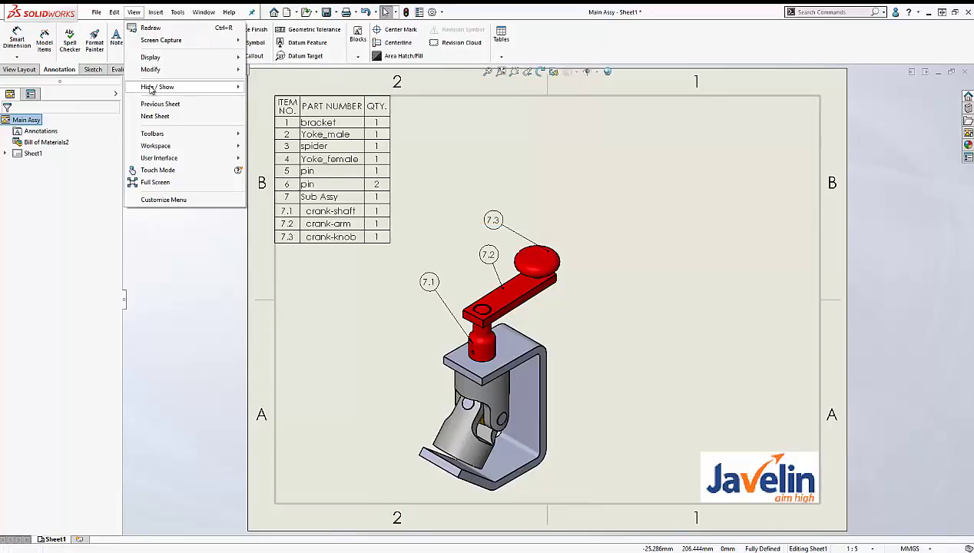
mouse_move(152, 89)
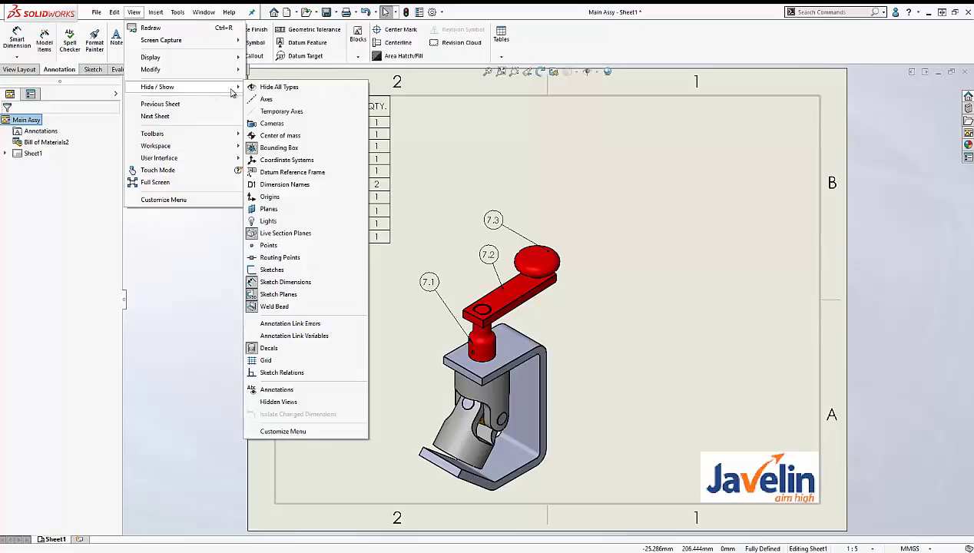
left_click(278, 208)
Step: Add balloon 7 on the Sub Assy, placed to the left of the crank
left_click(409, 371)
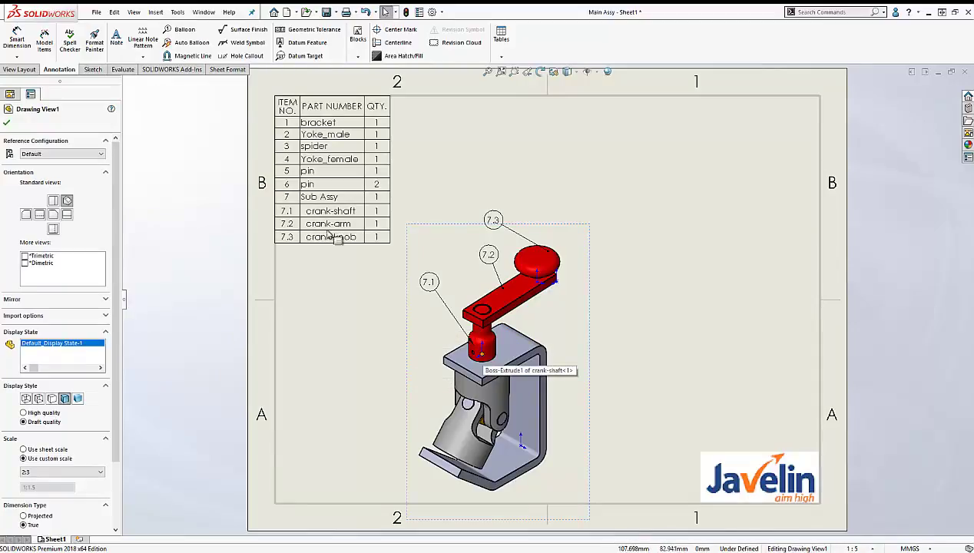
left_click(178, 29)
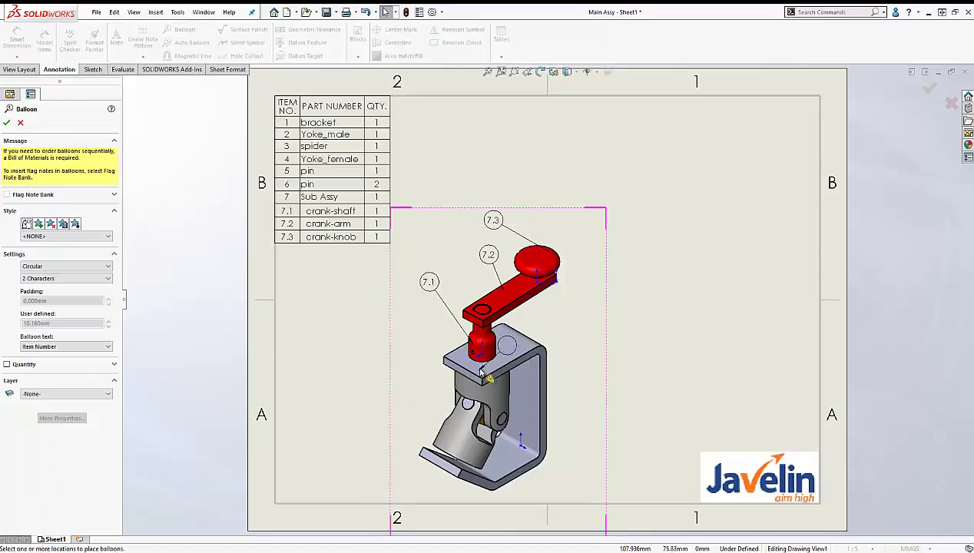
left_click(469, 345)
left_click(406, 321)
left_click(8, 123)
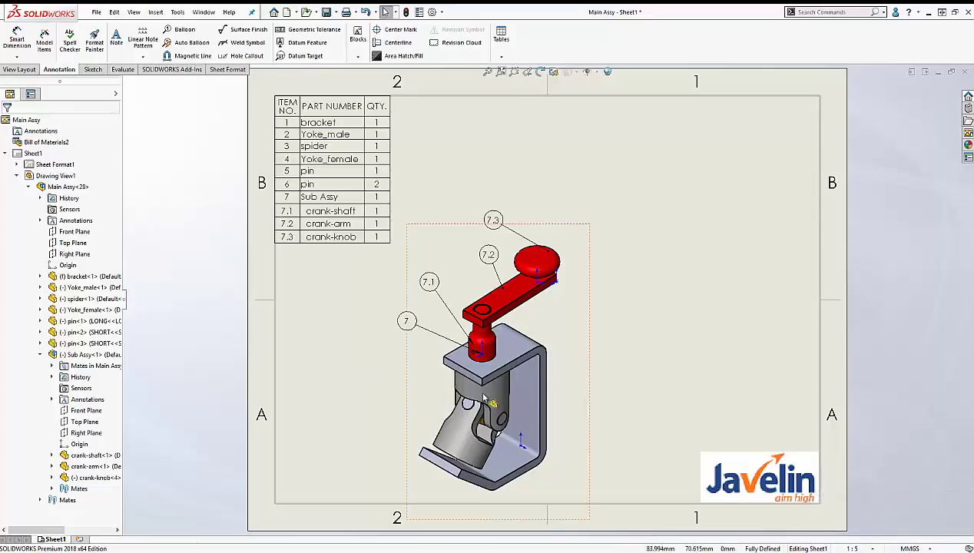
Step: Open the Main Assy from the drawing view, then open the Sub Assy on its own
left_click(587, 337)
left_click(612, 307)
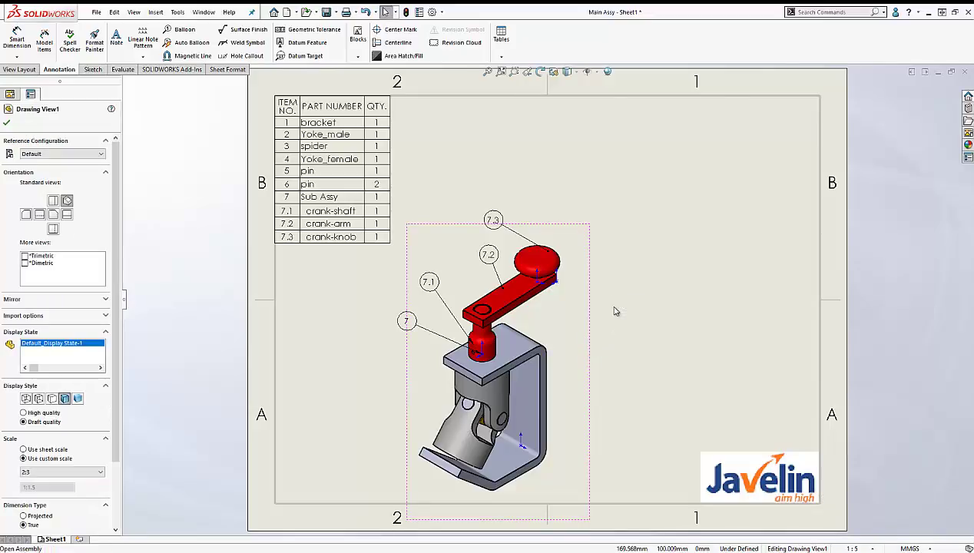
left_click(87, 287)
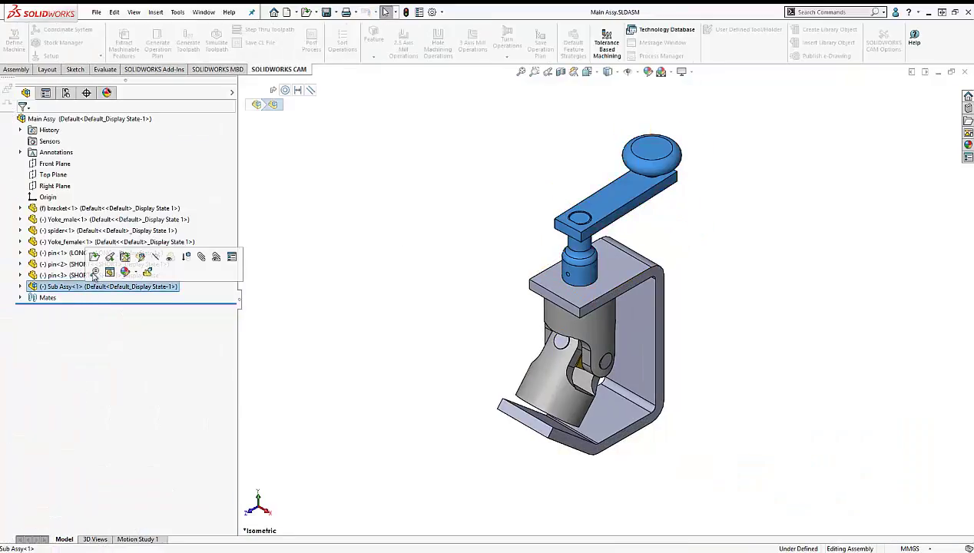
left_click(97, 257)
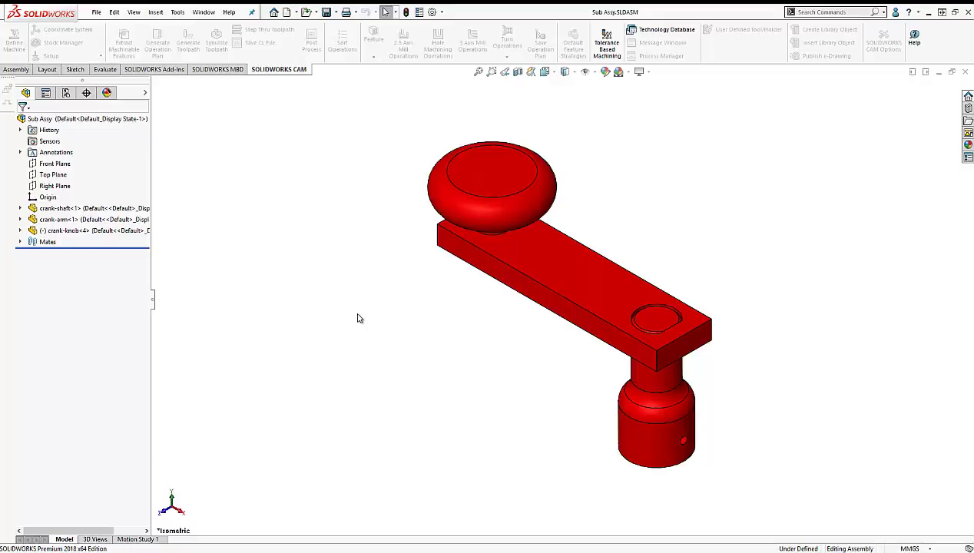
Step: Sketch a point at the centre of the crank knob's top face and exit the sketch
left_click(474, 180)
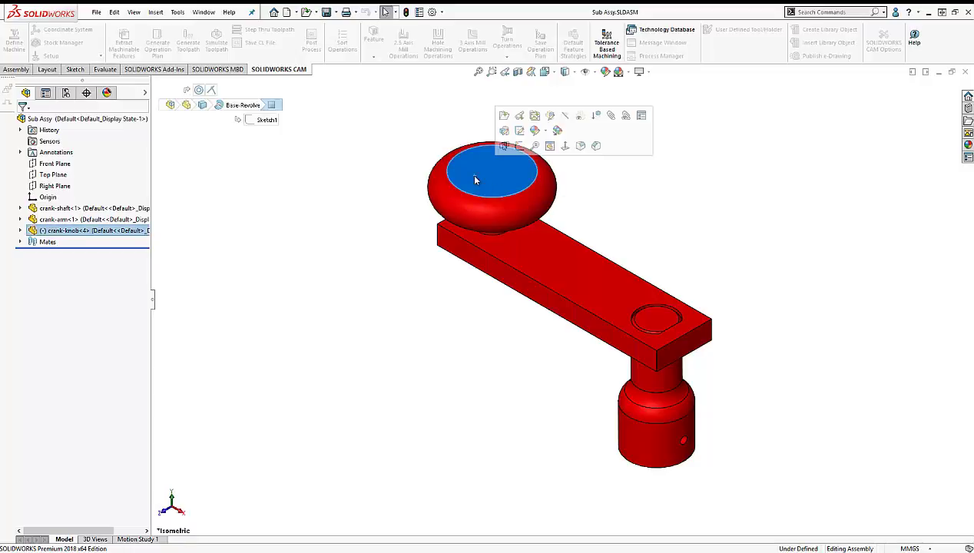
left_click(520, 147)
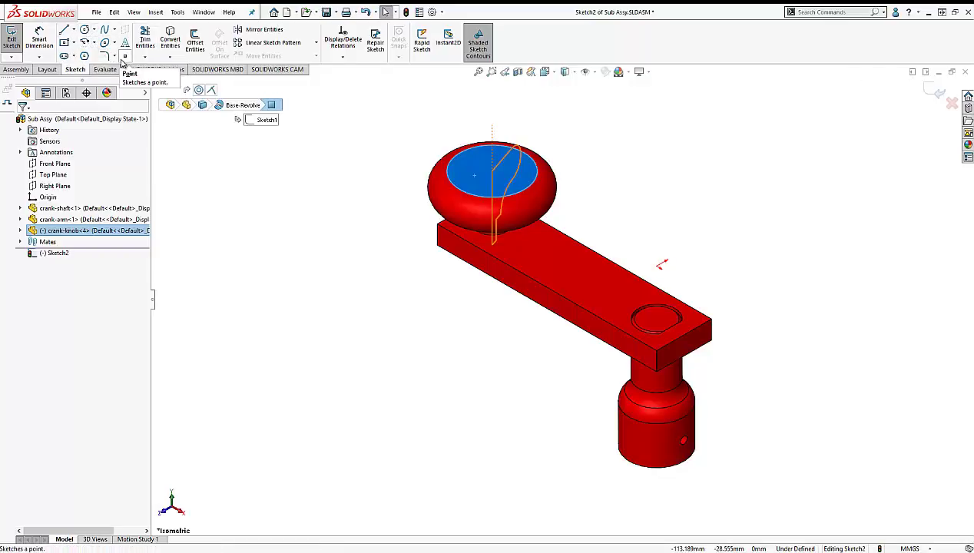
left_click(124, 58)
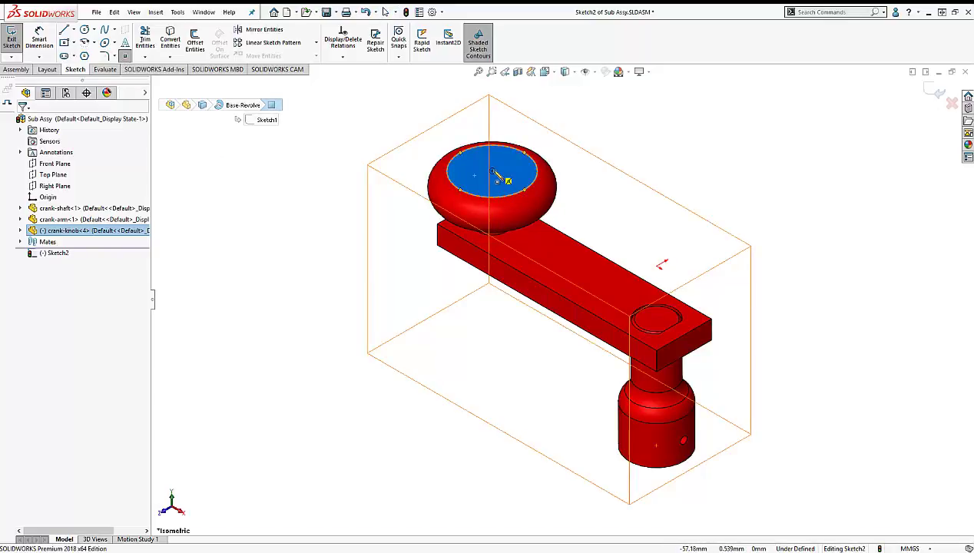
left_click(492, 175)
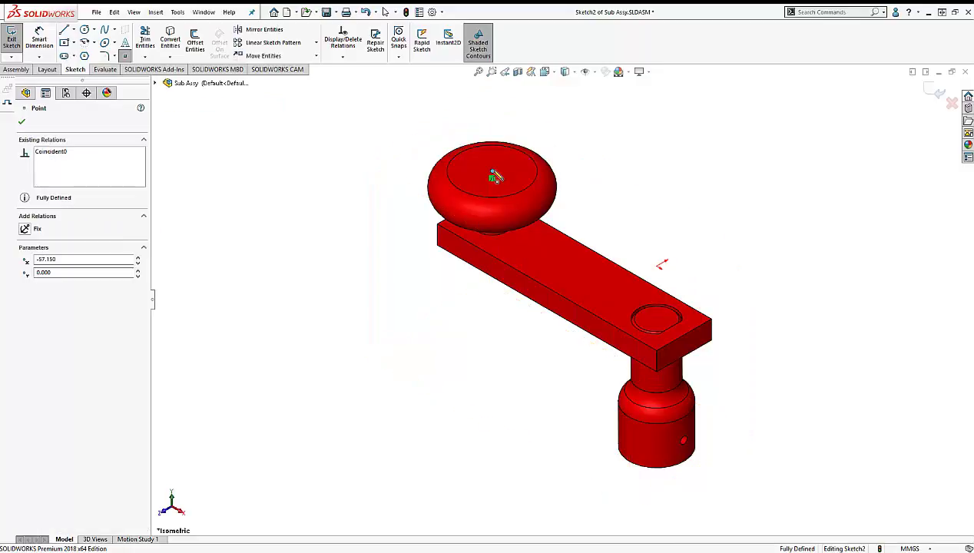
left_click(936, 90)
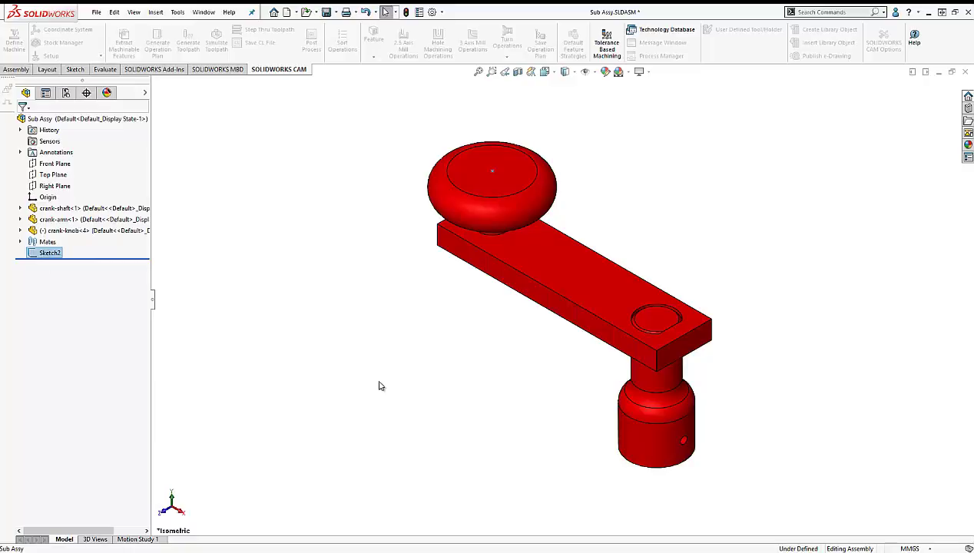
Step: Switch back to the Main Assy drawing window
left_click(356, 363)
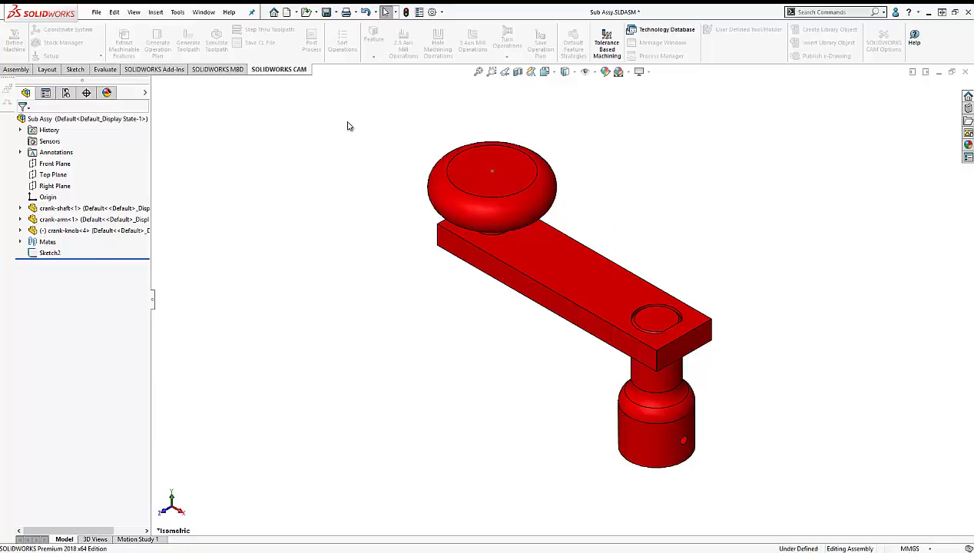
key("ctrl+Tab")
key("ctrl+Tab")
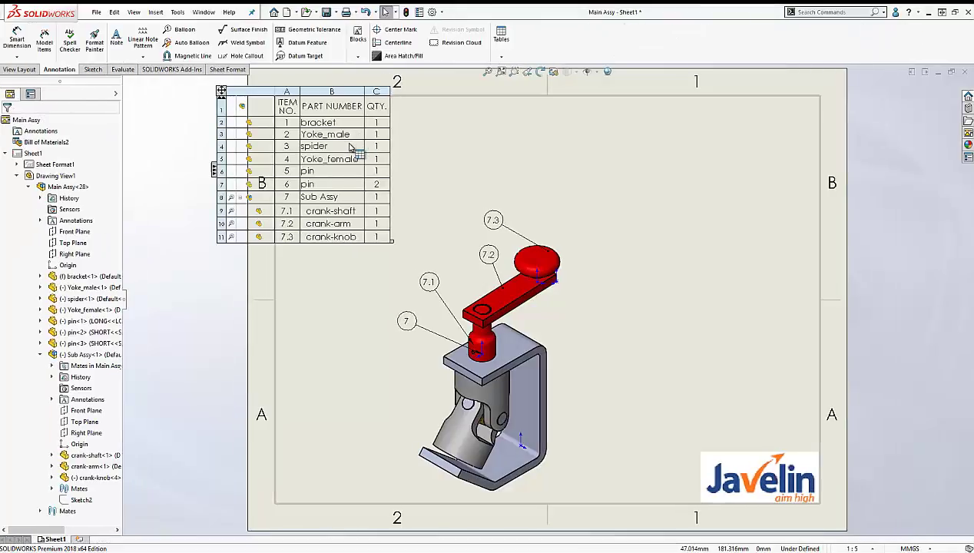
left_click(133, 11)
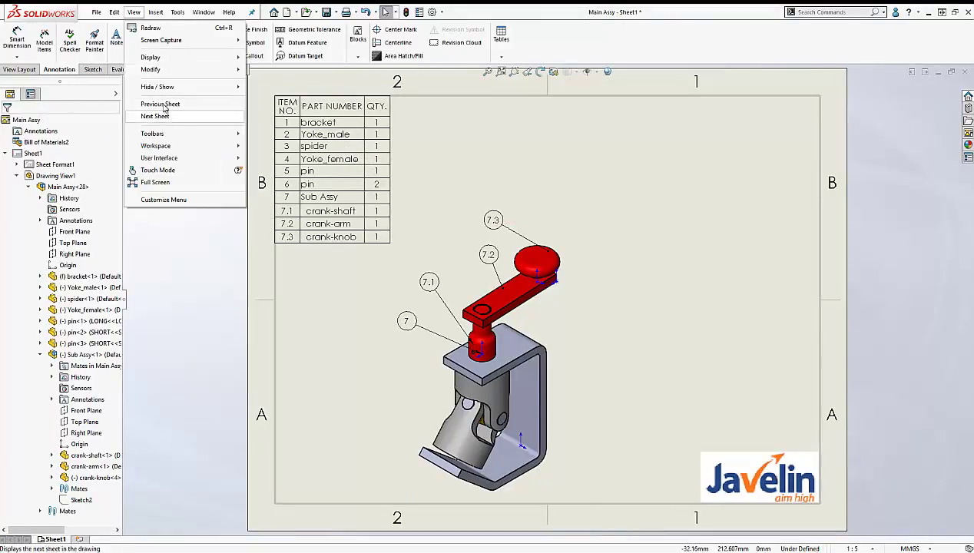
mouse_move(175, 87)
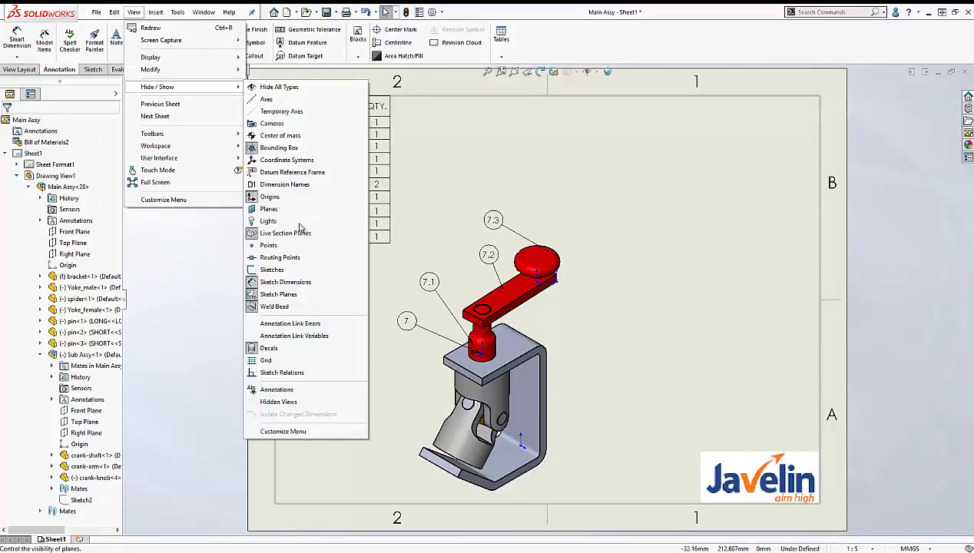
left_click(212, 311)
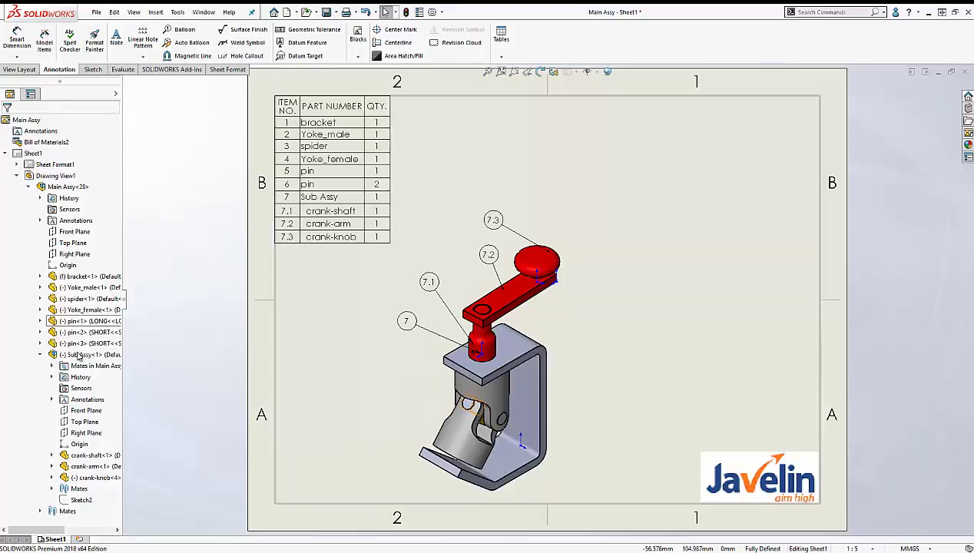
Step: Show the Sub Assy's Sketch2 so its point appears on the crank knob
right_click(84, 502)
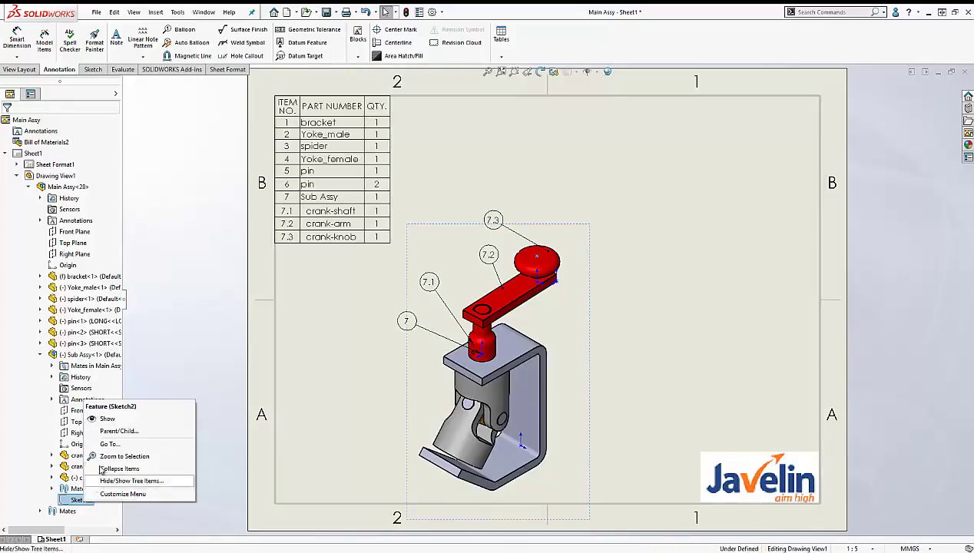
left_click(108, 418)
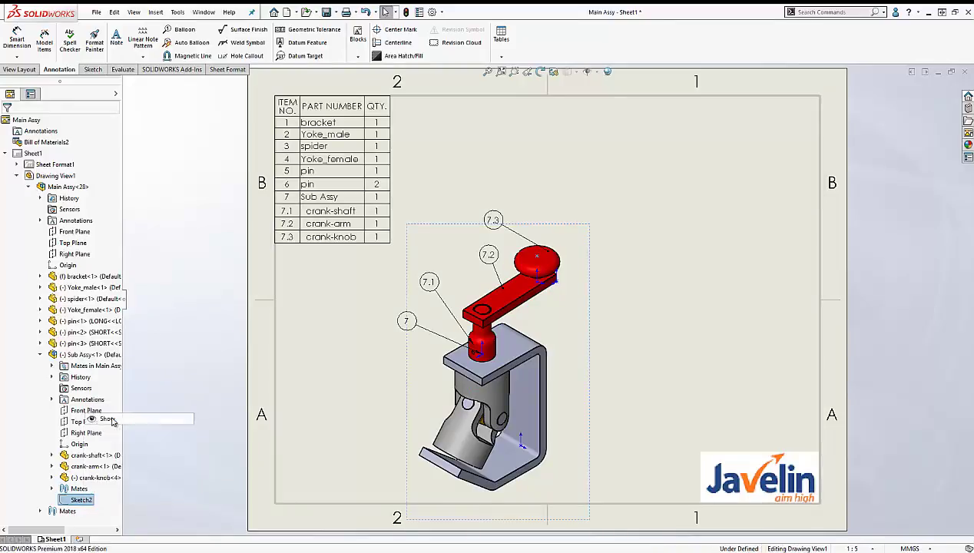
left_click(347, 382)
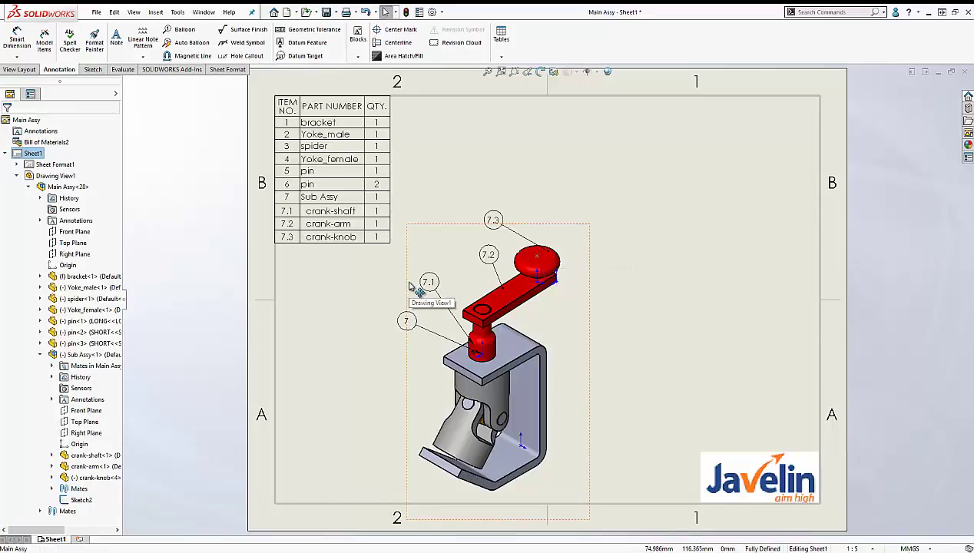
Step: Place balloon 7 at the upper right with its leader on the crank knob
left_click(188, 31)
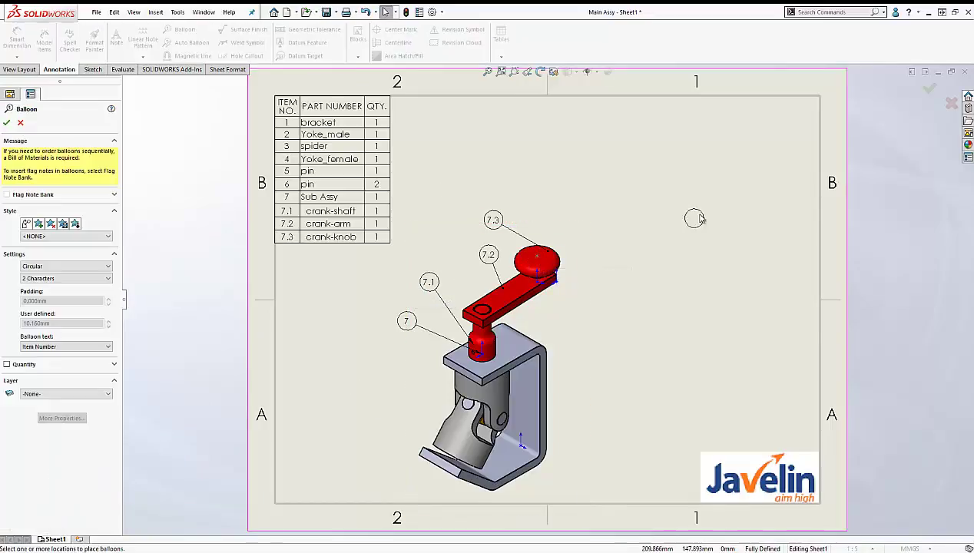
left_click(538, 261)
left_click(589, 230)
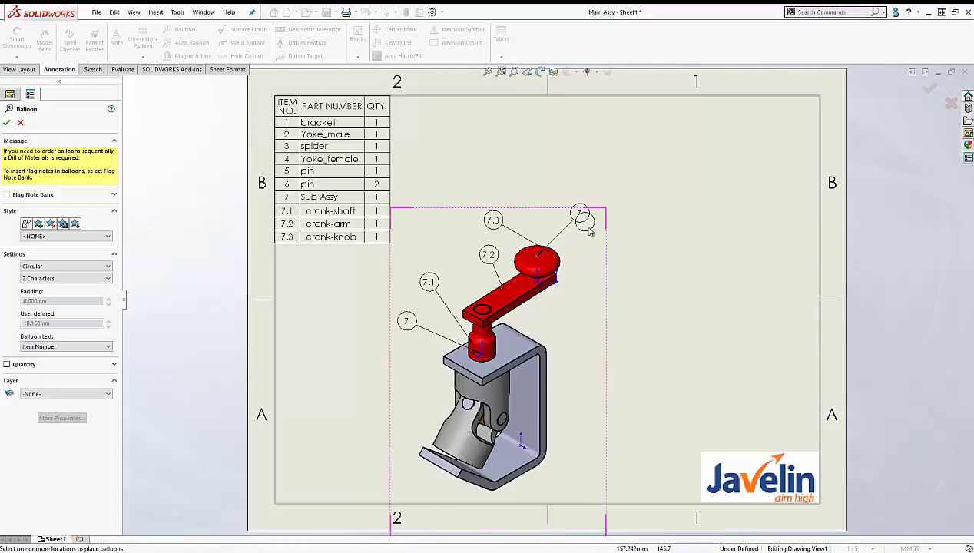
left_click(5, 124)
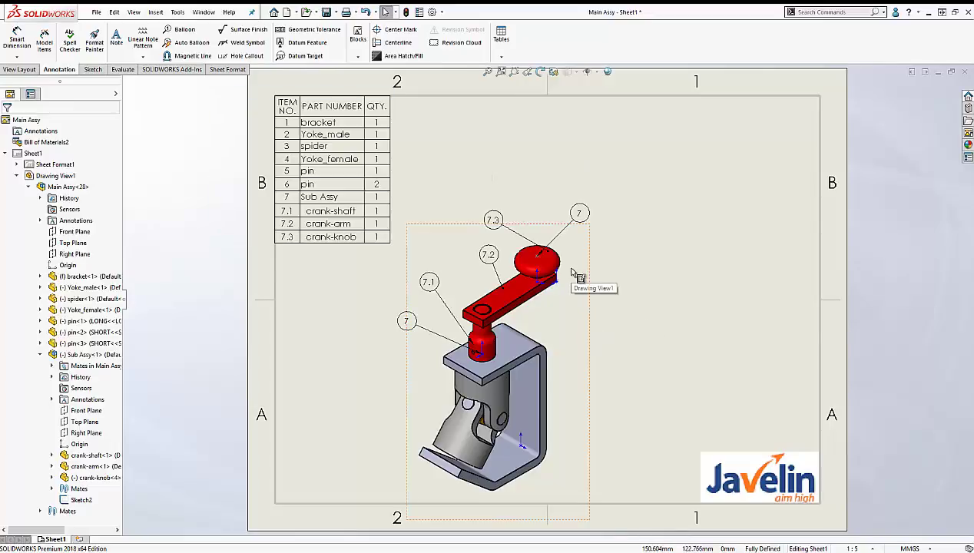
left_click(655, 261)
Step: Crossing-select the assembly drawing view and delete all its balloons
key("z")
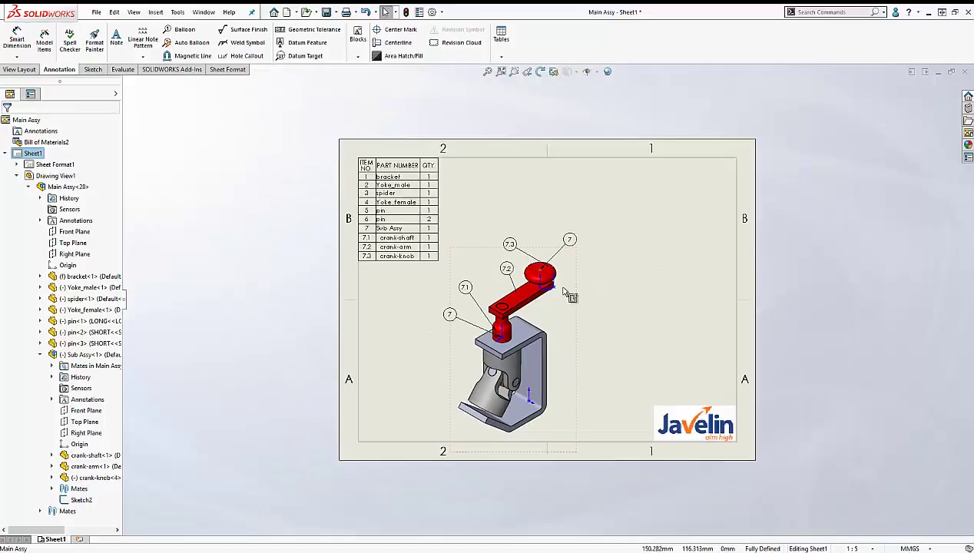
scroll(568, 285, "down", 2)
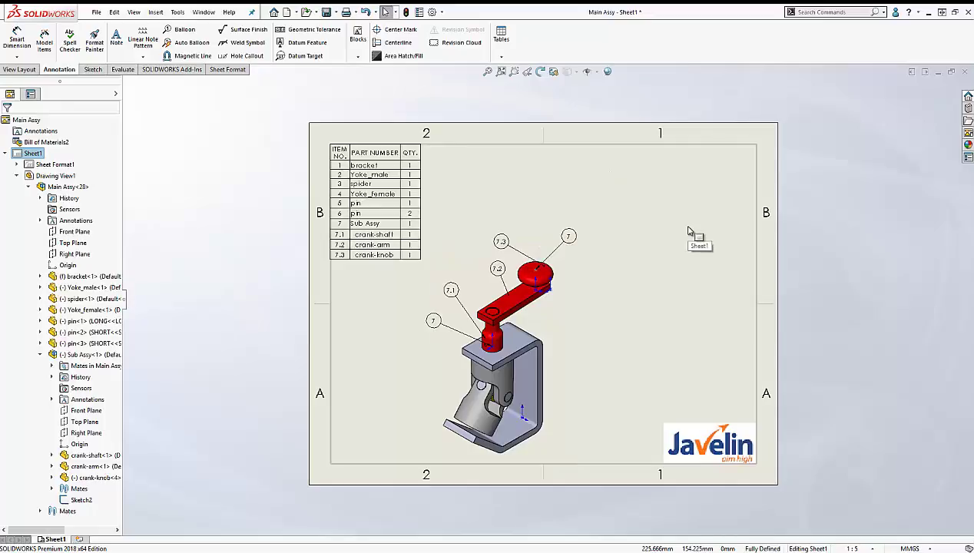
mouse_move(639, 202)
left_mouse_down()
mouse_move(353, 415)
mouse_move(374, 398)
left_mouse_up()
key("Delete")
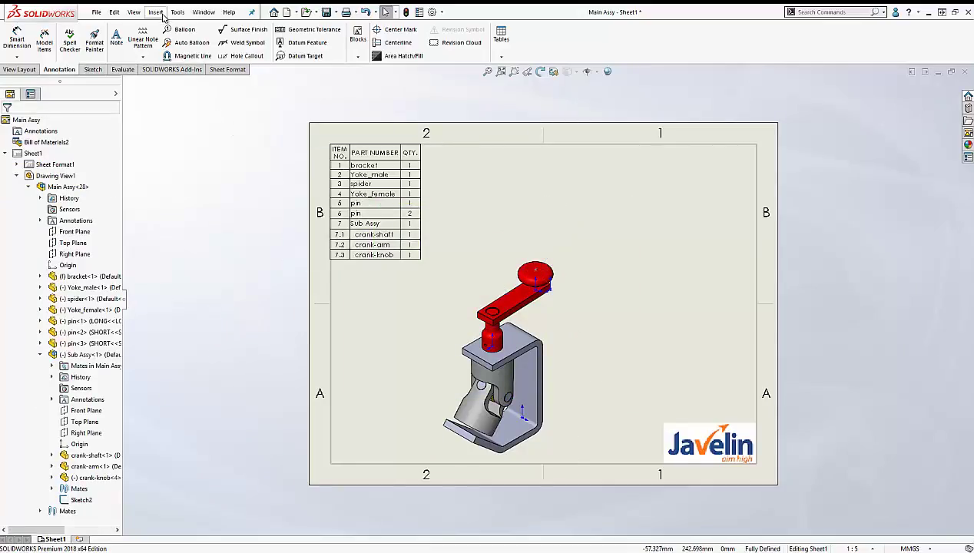
Step: Hide sketches in the drawing's display settings
left_click(133, 13)
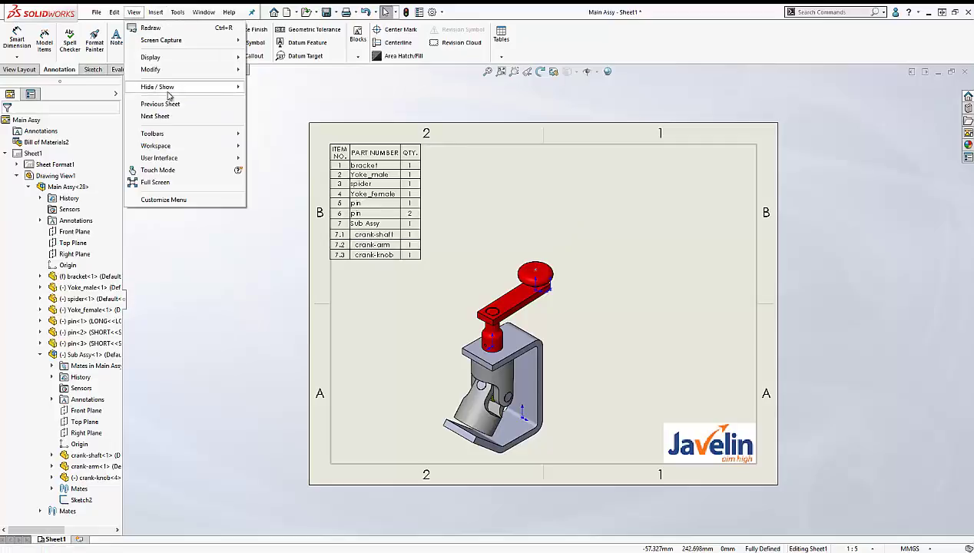
mouse_move(168, 88)
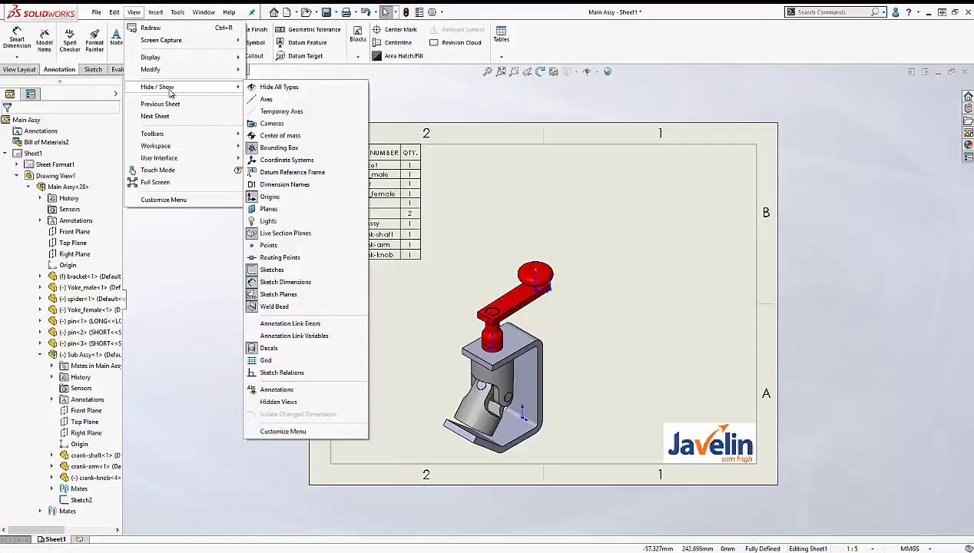
left_click(293, 275)
left_click(137, 13)
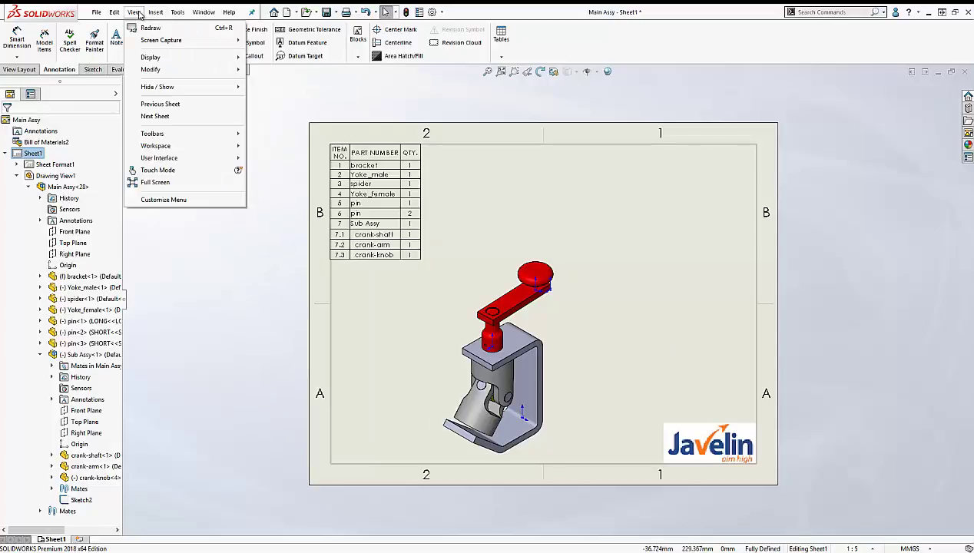
mouse_move(174, 88)
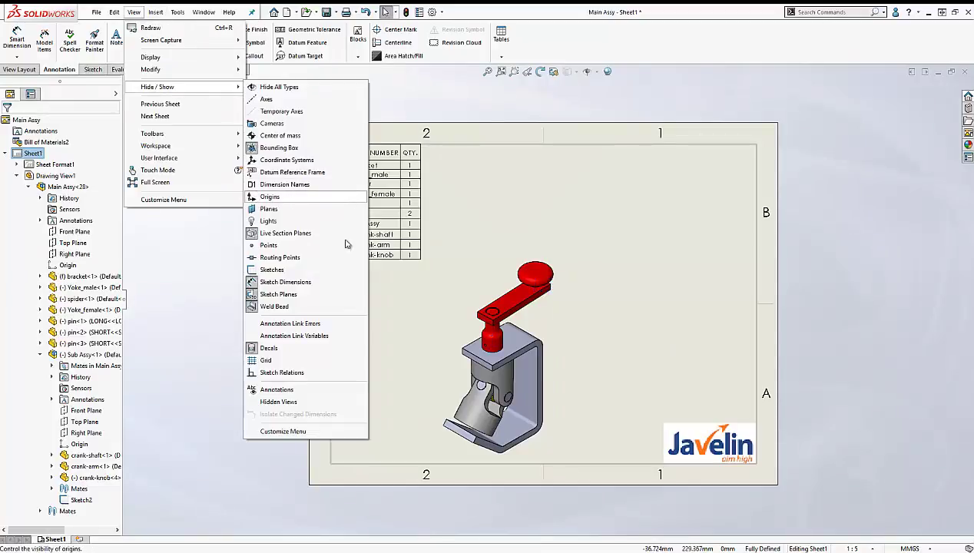
left_click(620, 338)
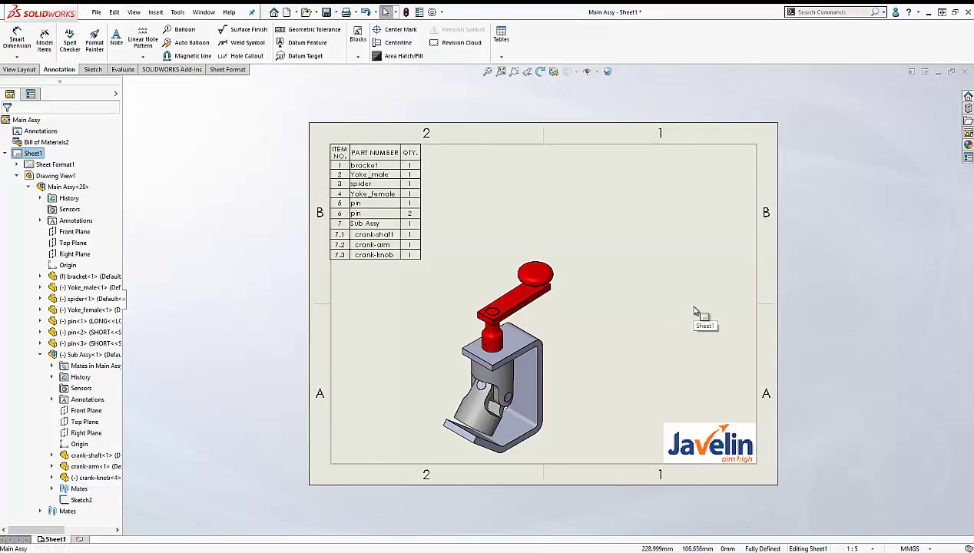
Step: Circle the crank for a detail view and place Detail E at the sheet's upper right
left_click(19, 69)
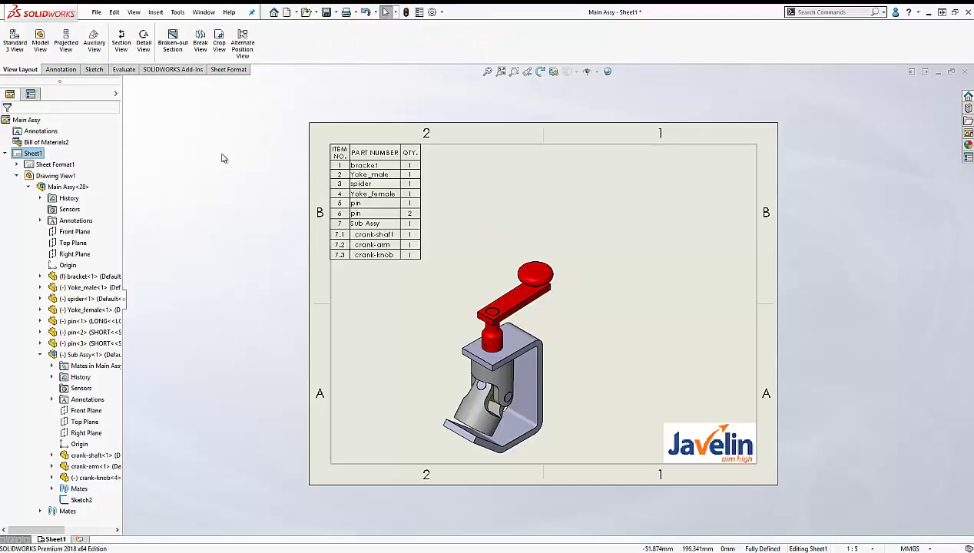
left_click(143, 40)
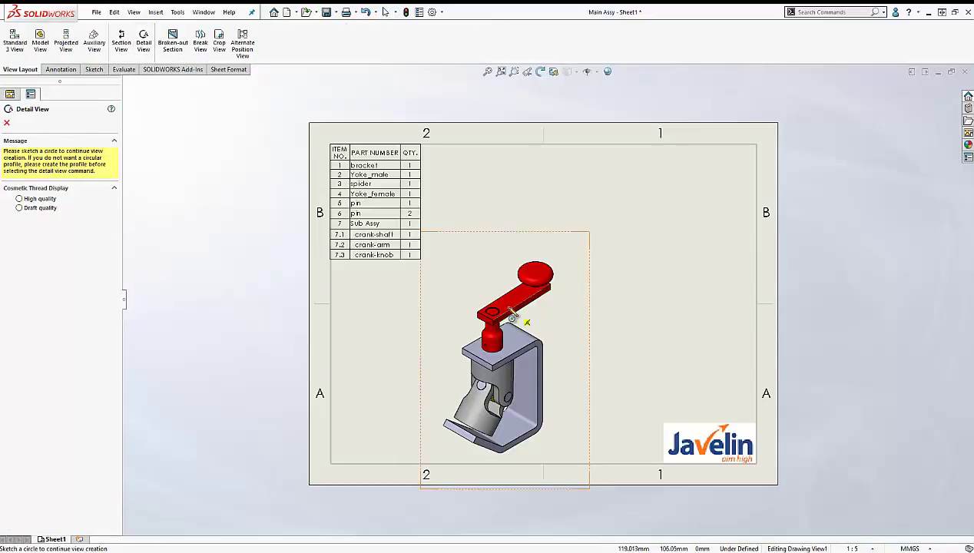
left_click(508, 301)
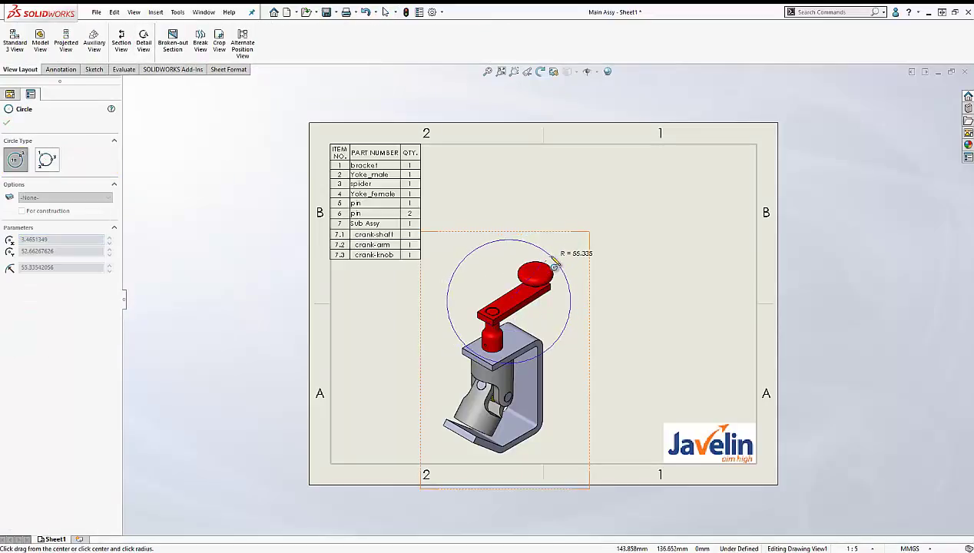
left_click(553, 268)
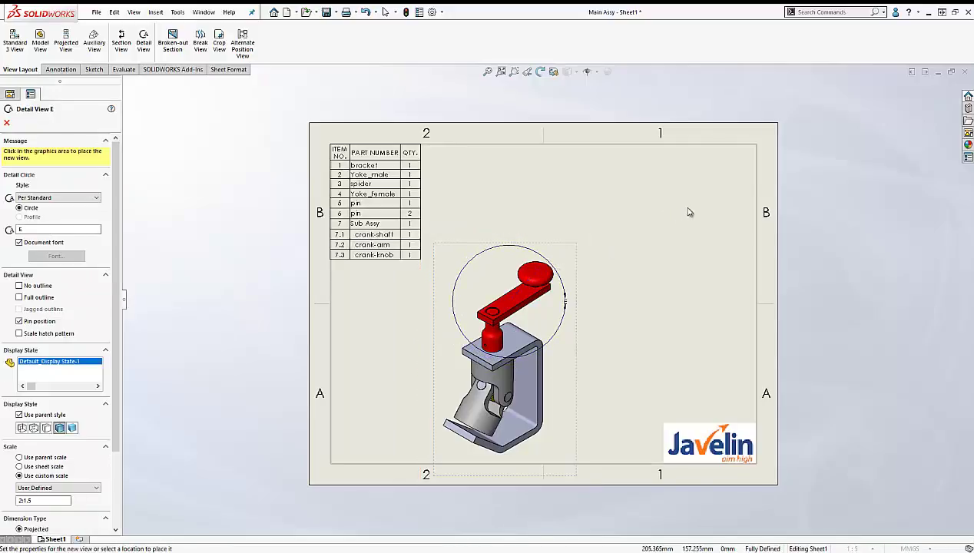
left_click(649, 246)
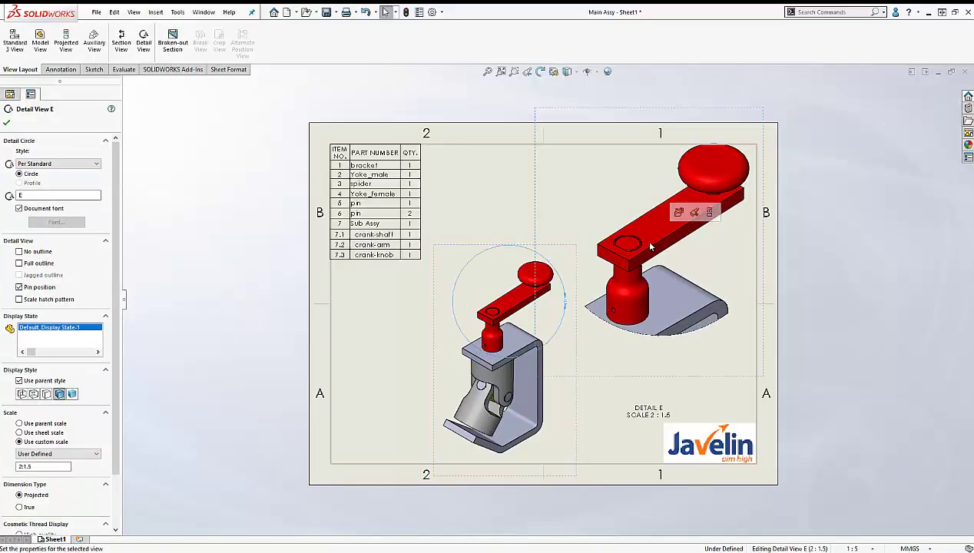
Step: Set Detail E's scale to 1:1 and move its label beneath the view
scroll(100, 354, "down", 2)
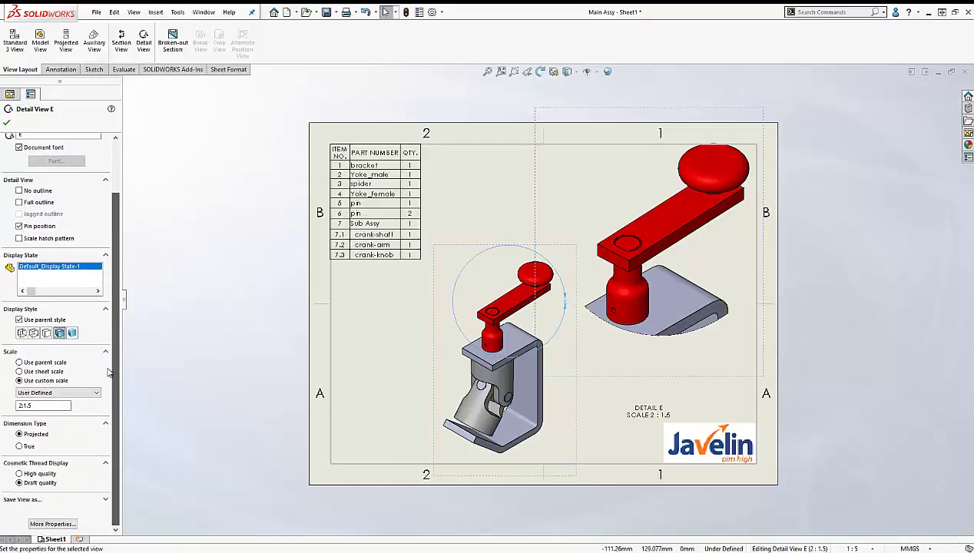
left_click(40, 393)
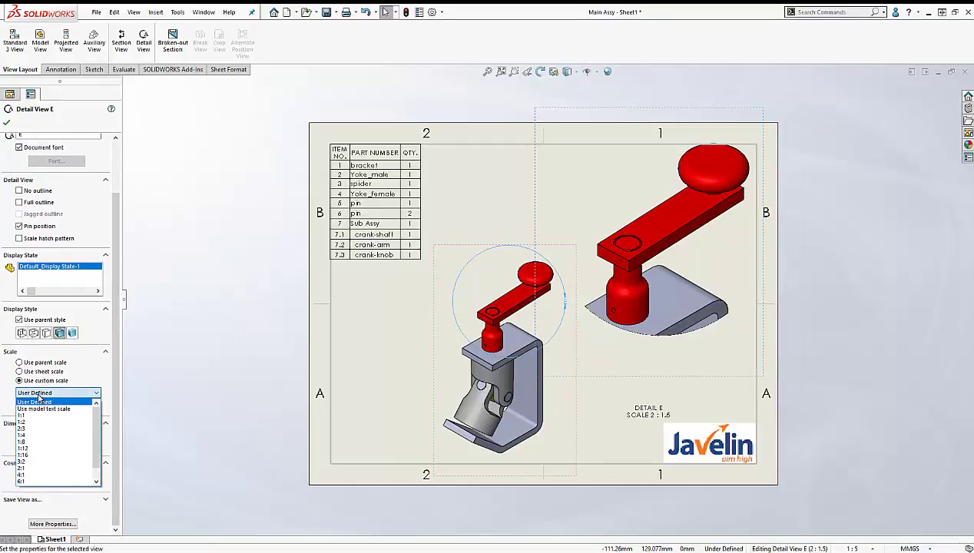
left_click(33, 415)
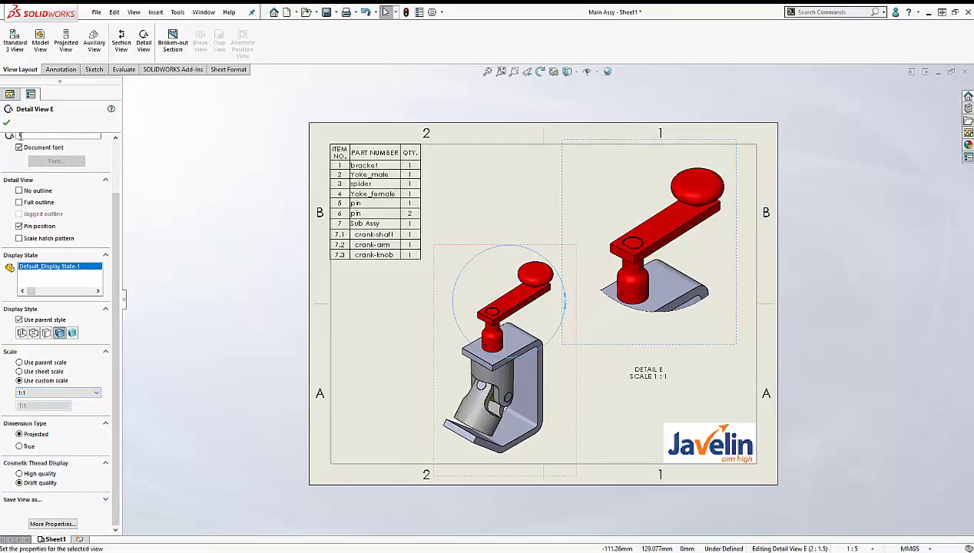
left_click(7, 123)
left_click_drag(647, 379, 662, 340)
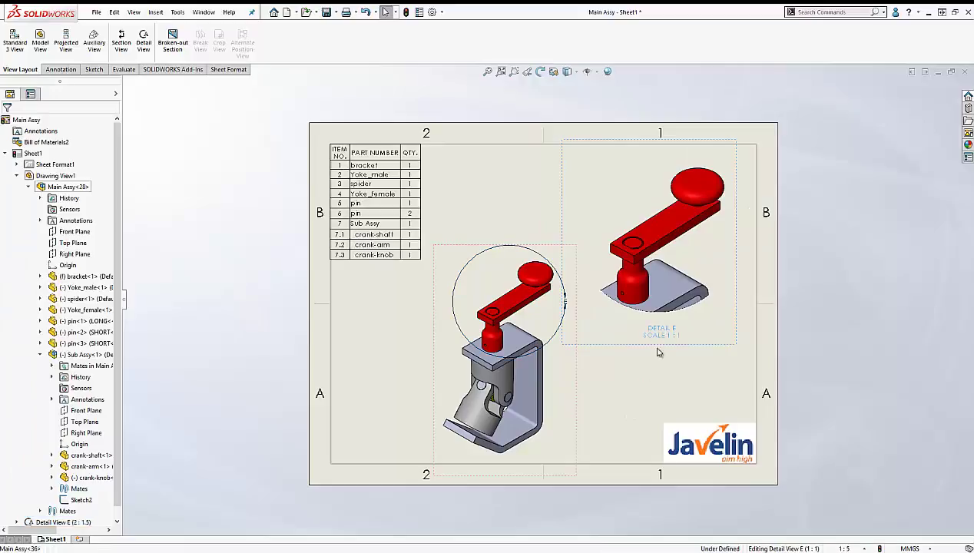
left_click(654, 375)
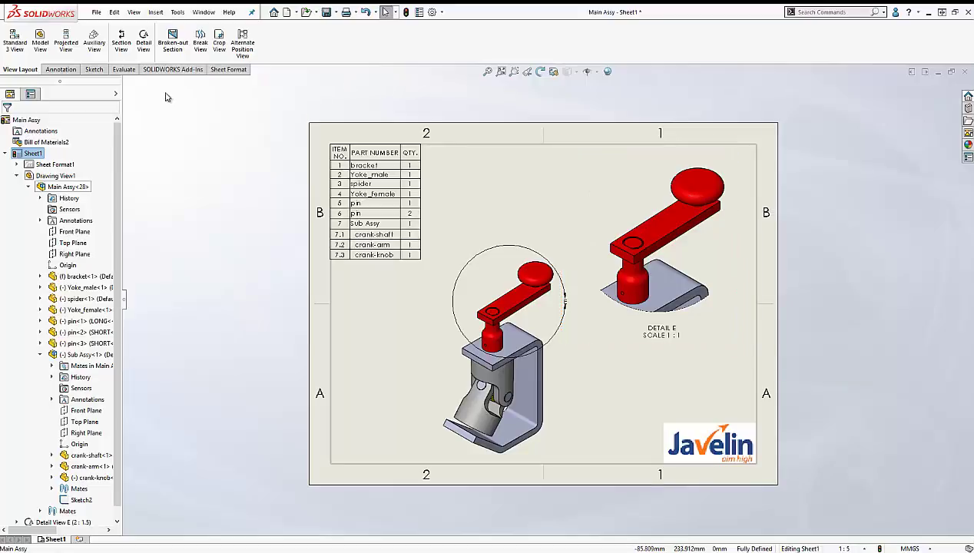
Step: Insert an Indented bill of materials from the assembly view with Detailed numbering
left_click(156, 14)
mouse_move(187, 72)
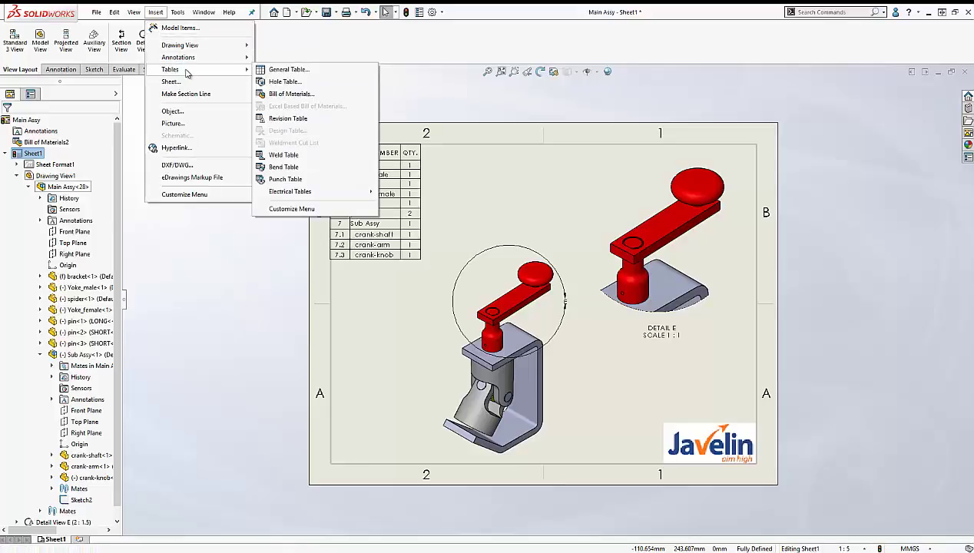
left_click(325, 94)
left_click(574, 352)
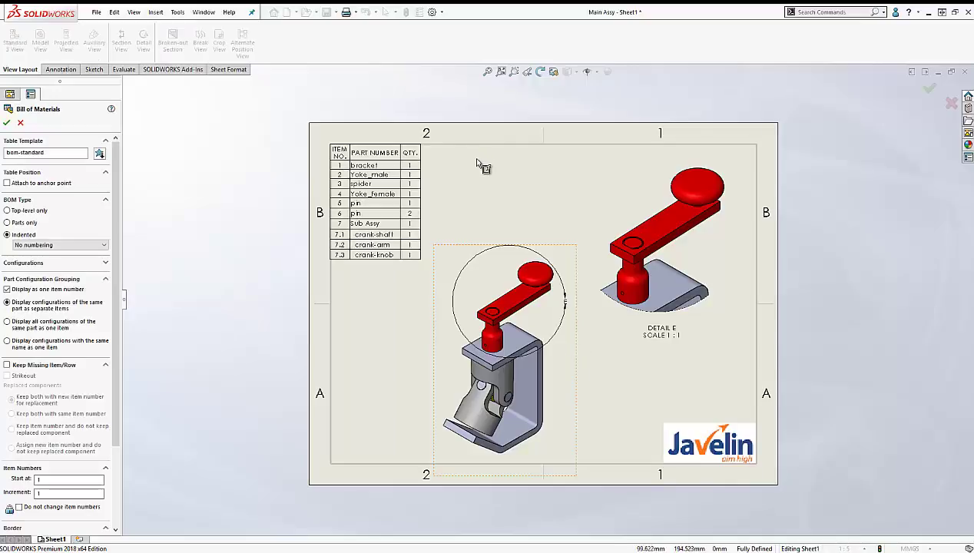
left_click(51, 245)
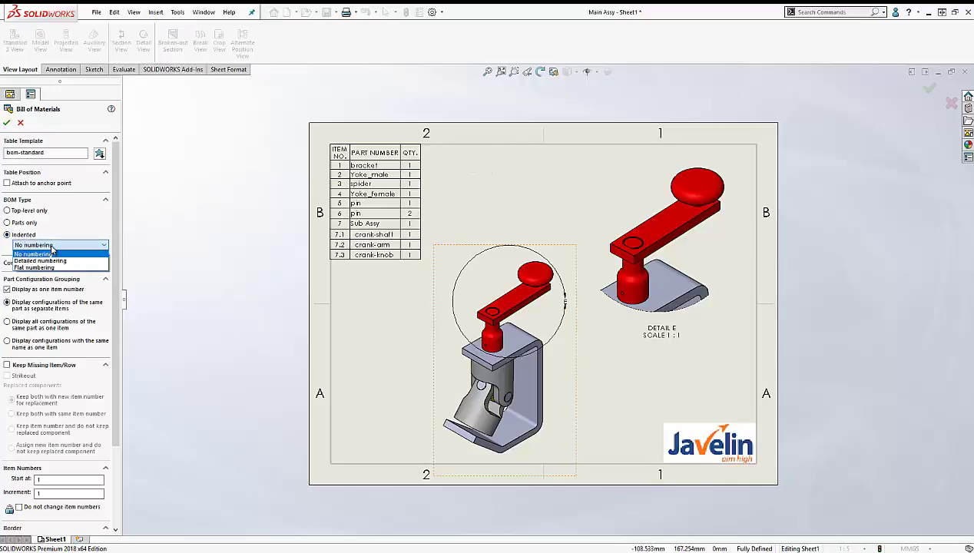
left_click(56, 261)
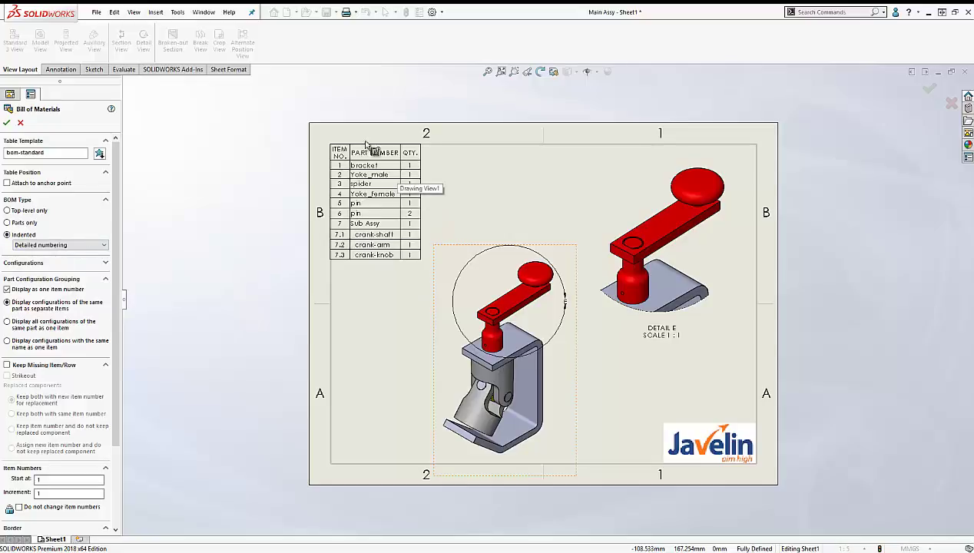
left_click(7, 123)
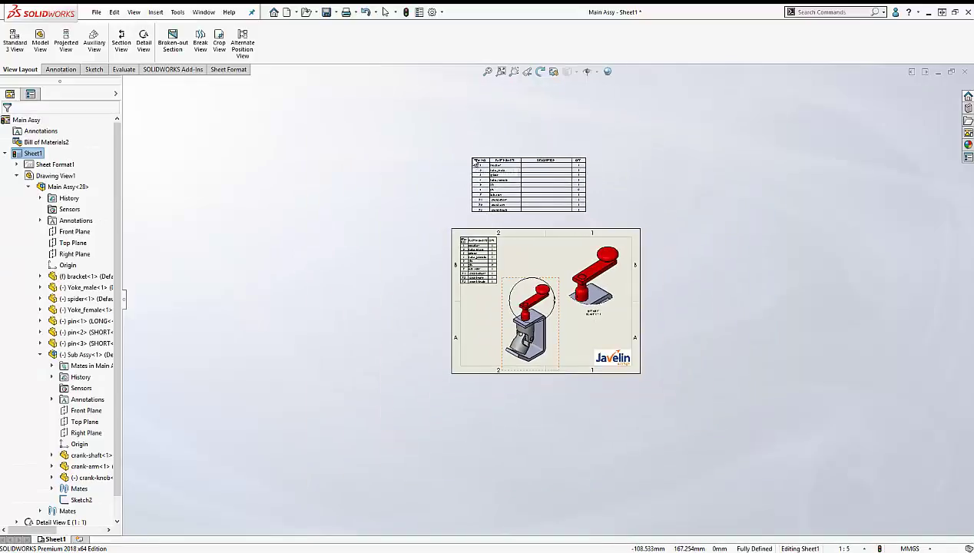
Step: Drop the new BOM above the sheet and collapse its Sub Assy rows, hiding 7.1–7.3
left_click(478, 171)
scroll(585, 227, "down", 3)
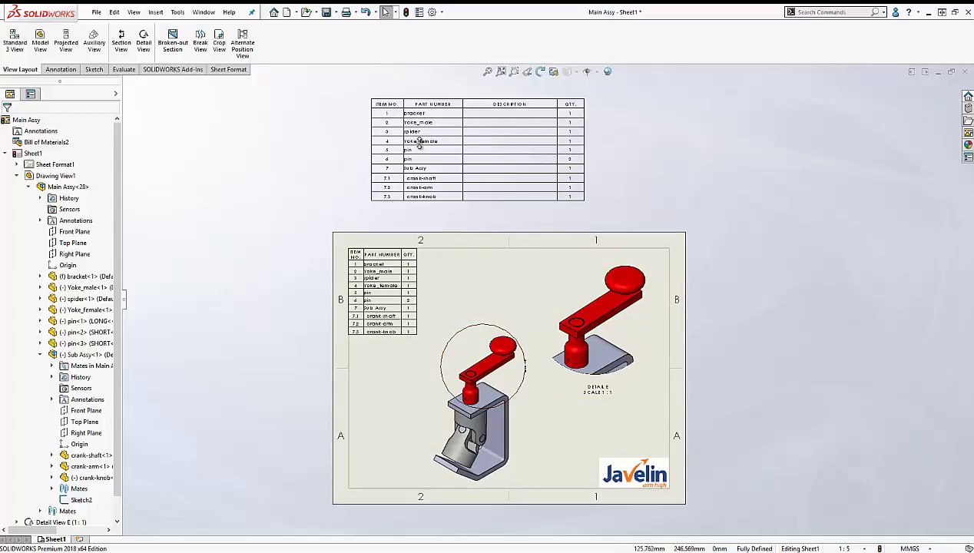
scroll(445, 224, "down", 1)
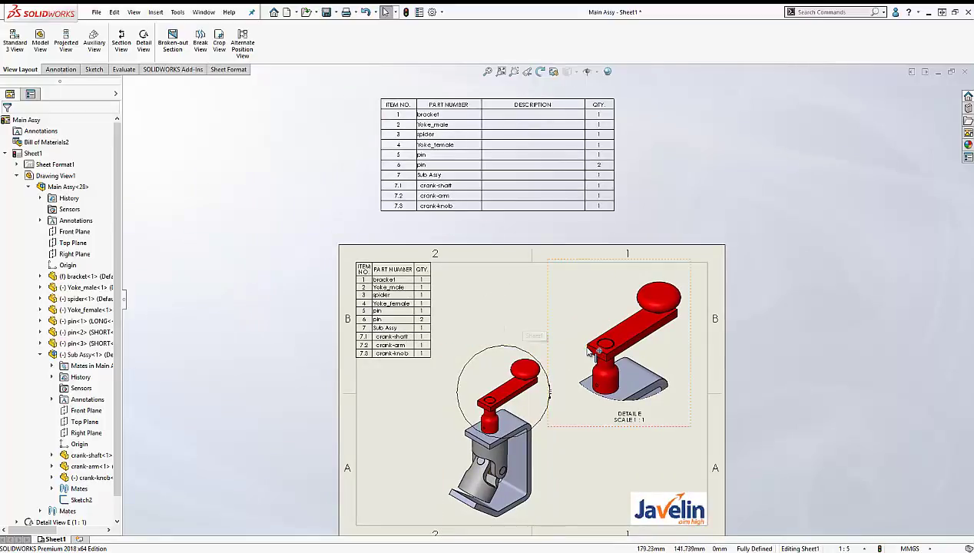
scroll(496, 232, "down", 1)
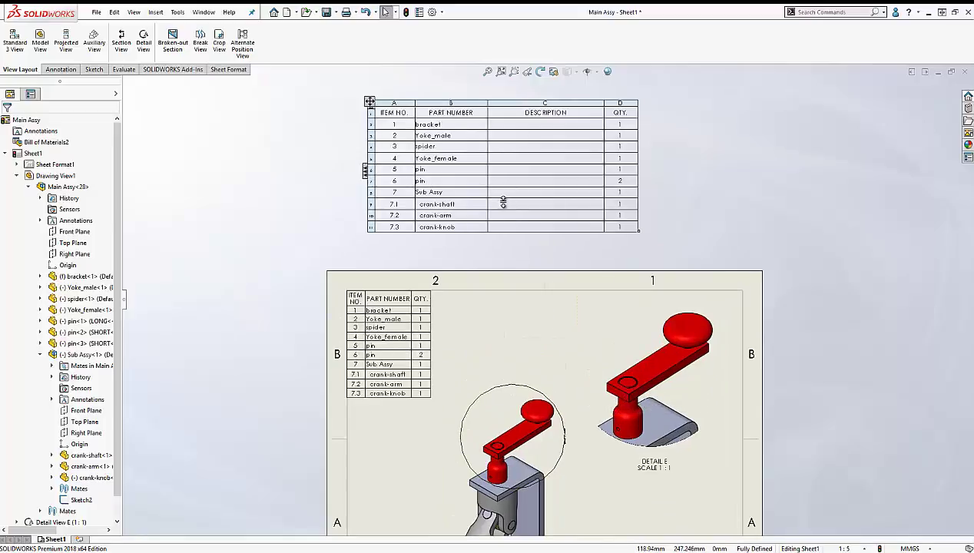
left_click(366, 175)
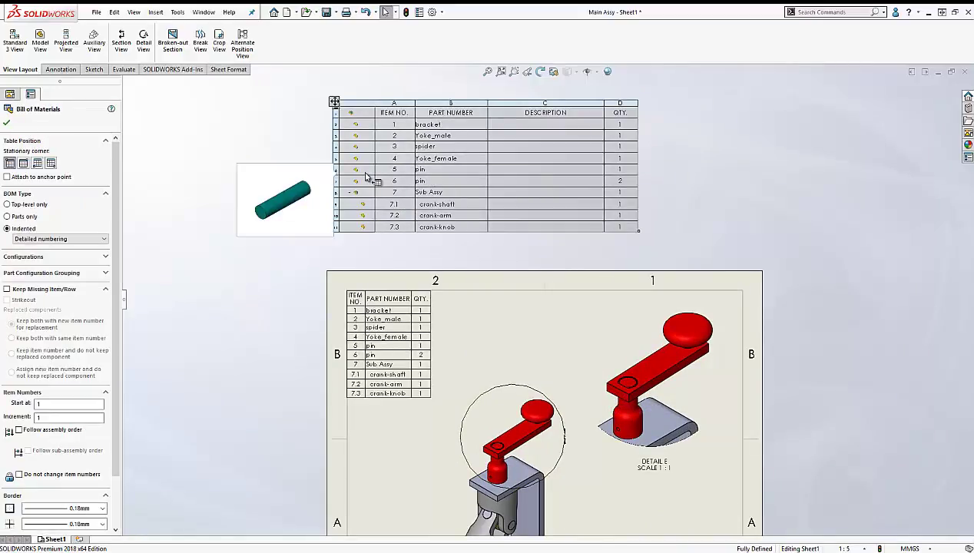
scroll(369, 176, "down", 5)
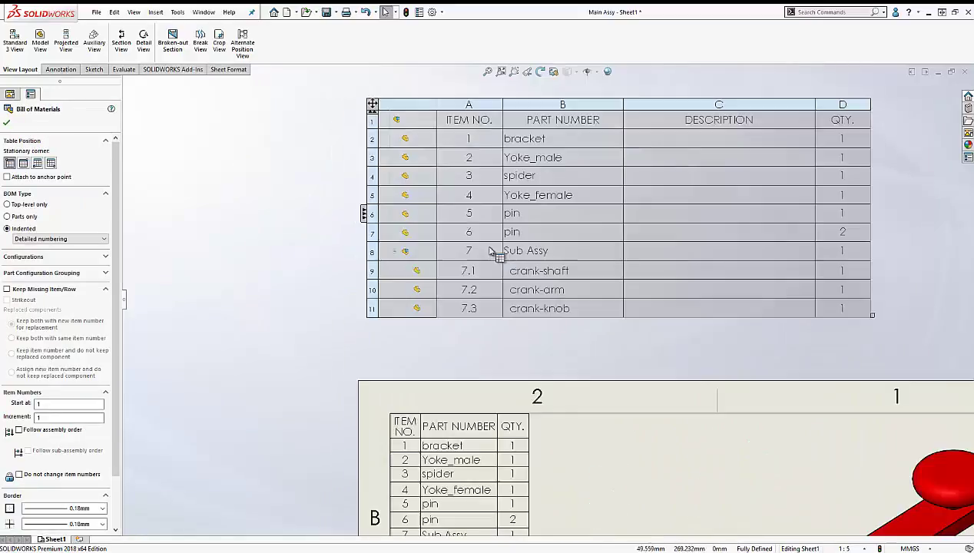
mouse_move(382, 256)
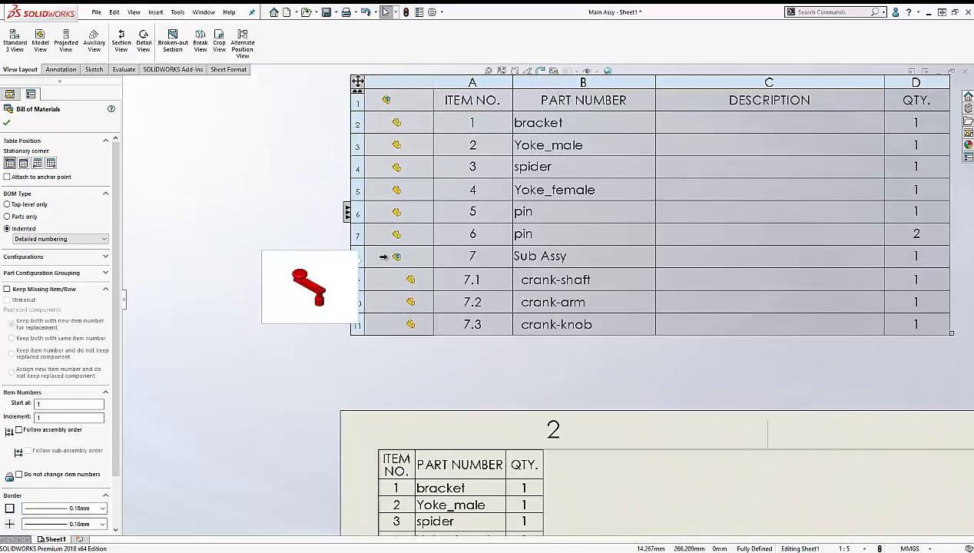
left_click(380, 257)
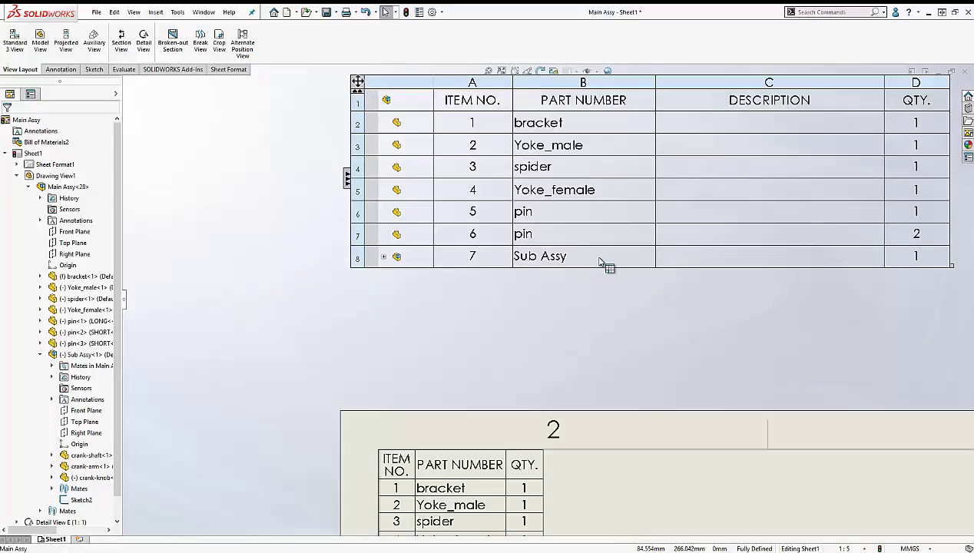
scroll(601, 262, "up", 5)
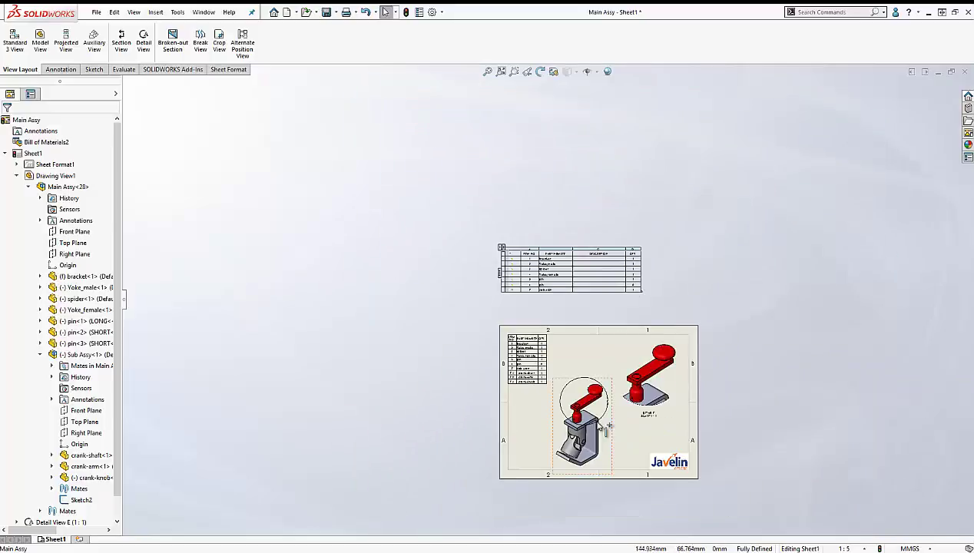
scroll(595, 423, "down", 3)
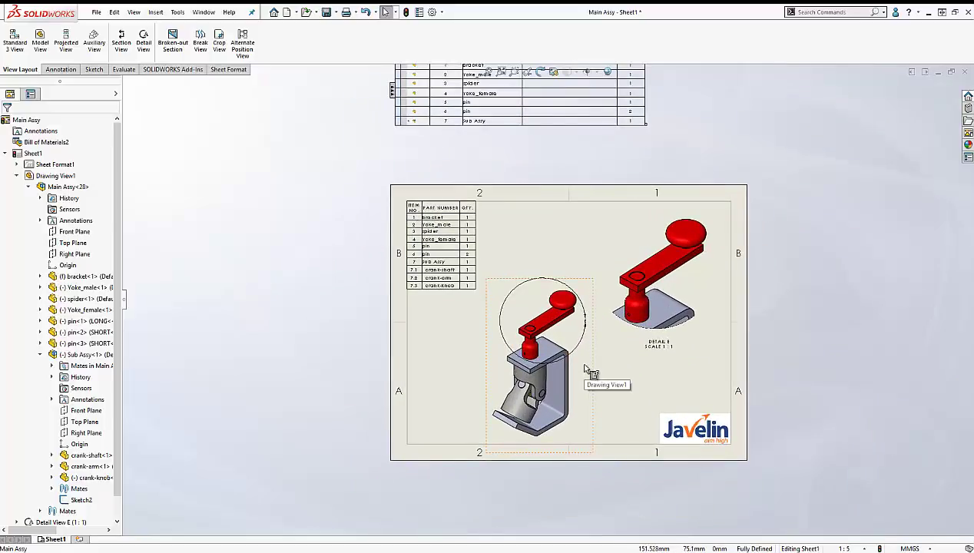
Step: In Drawing View1's properties, link balloon text to Bill of Materials5
right_click(586, 371)
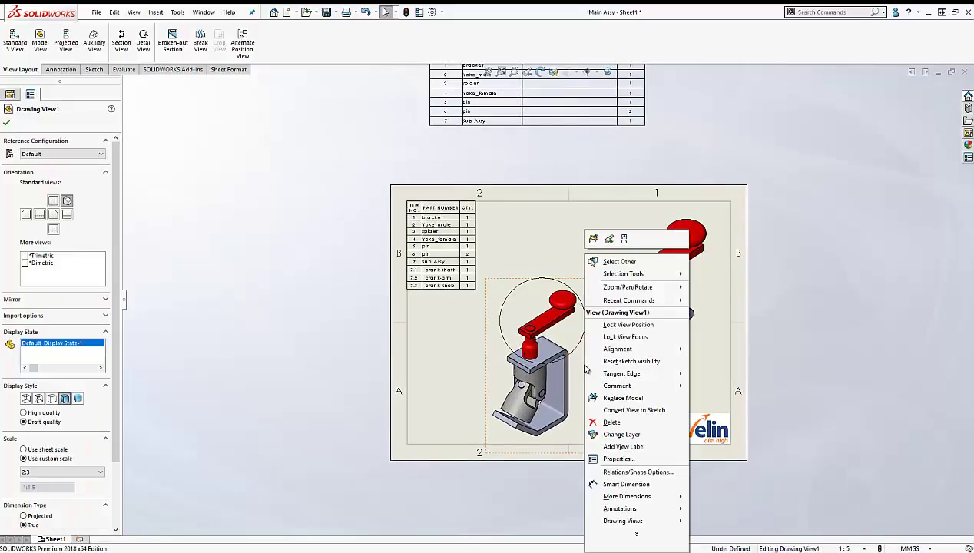
left_click(618, 458)
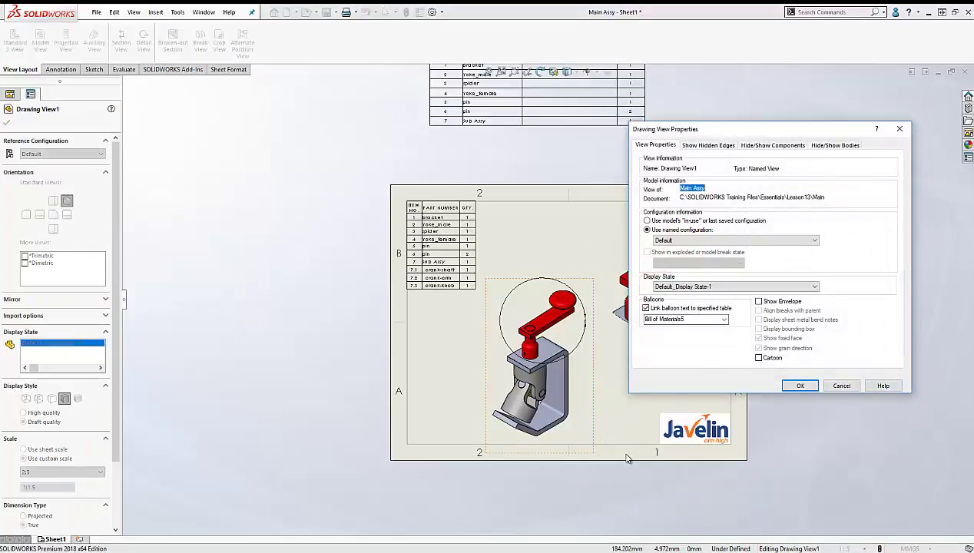
left_click(687, 320)
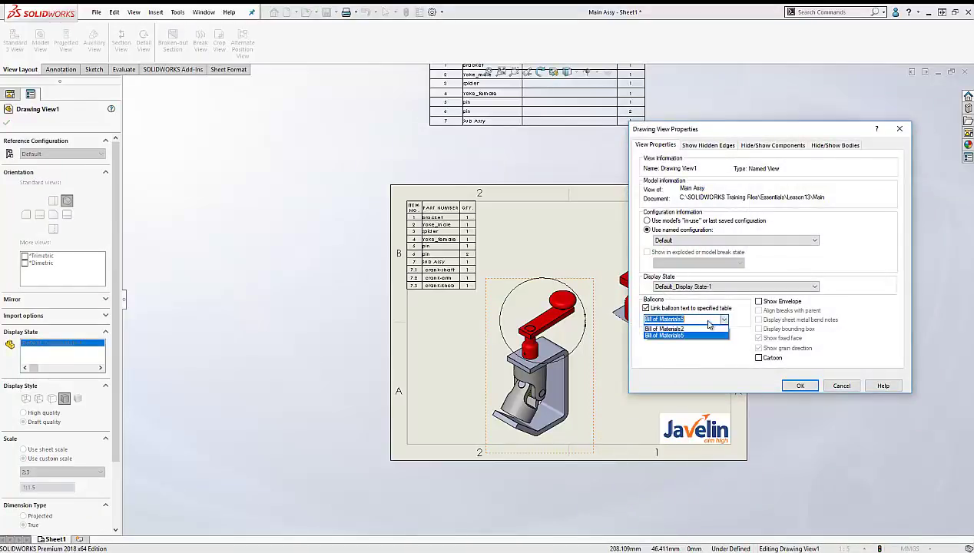
left_click(668, 336)
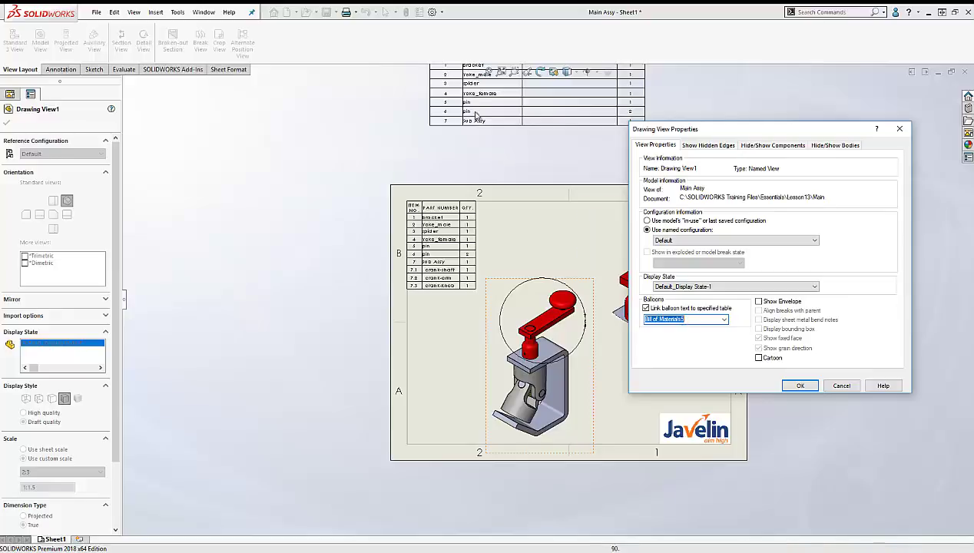
left_click(800, 385)
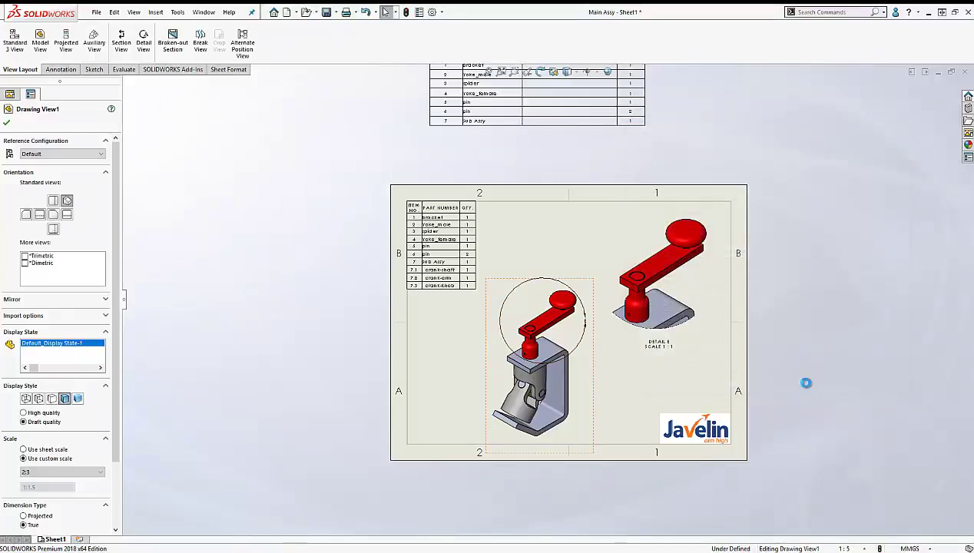
Step: Place item balloons reading 7 on the crank arm and red pin in Drawing View1
left_click(60, 70)
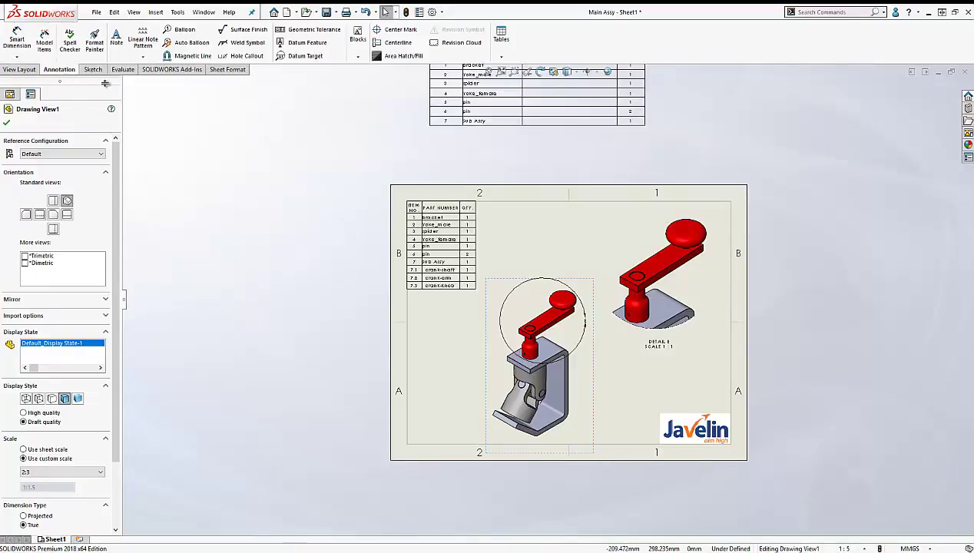
left_click(180, 30)
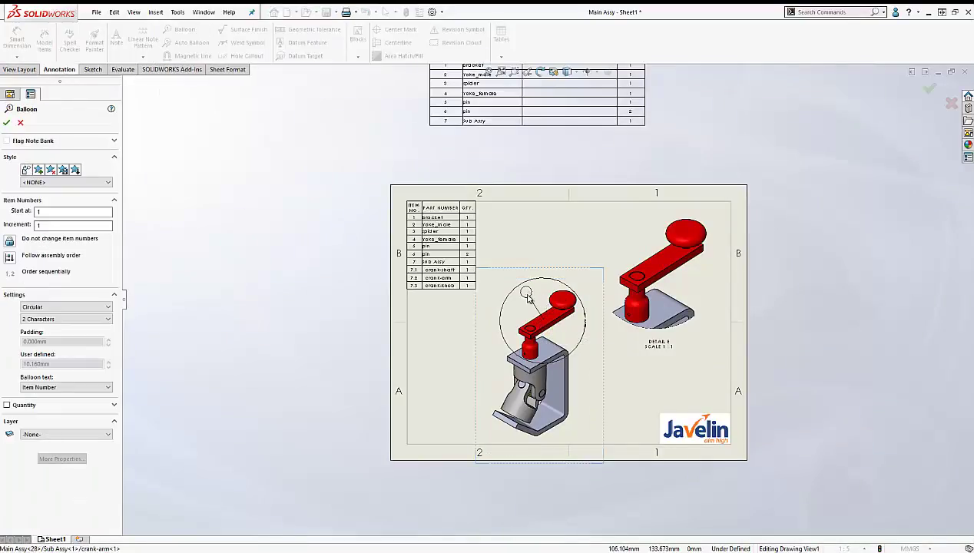
left_click(539, 301)
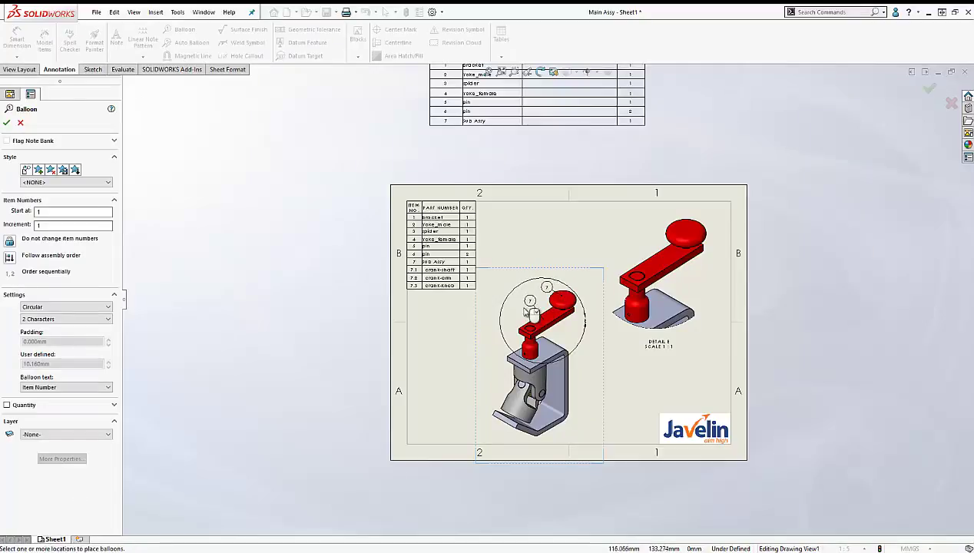
left_click(528, 352)
left_click(503, 319)
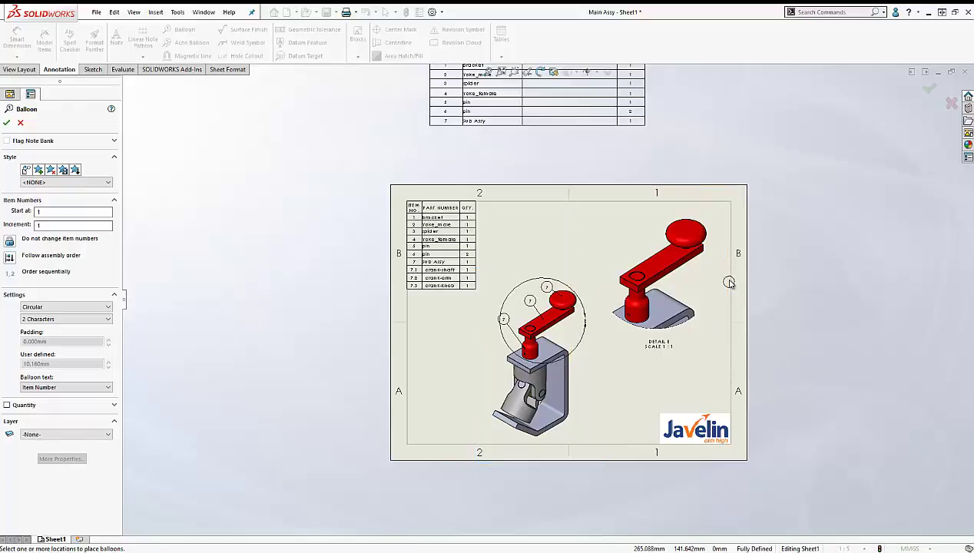
key("Escape")
scroll(695, 273, "down", 2)
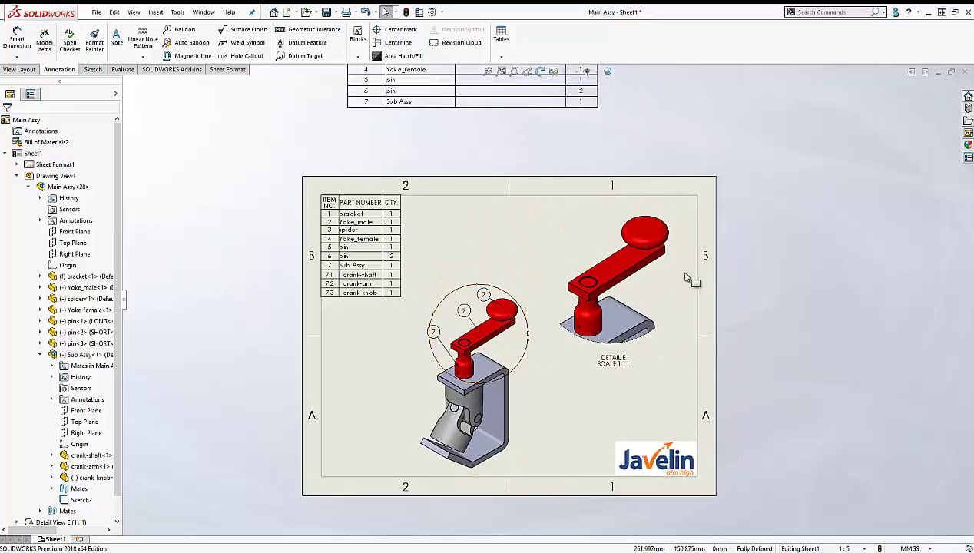
Step: Confirm in Detail View E's properties that its balloons link to Bill of Materials2
right_click(658, 290)
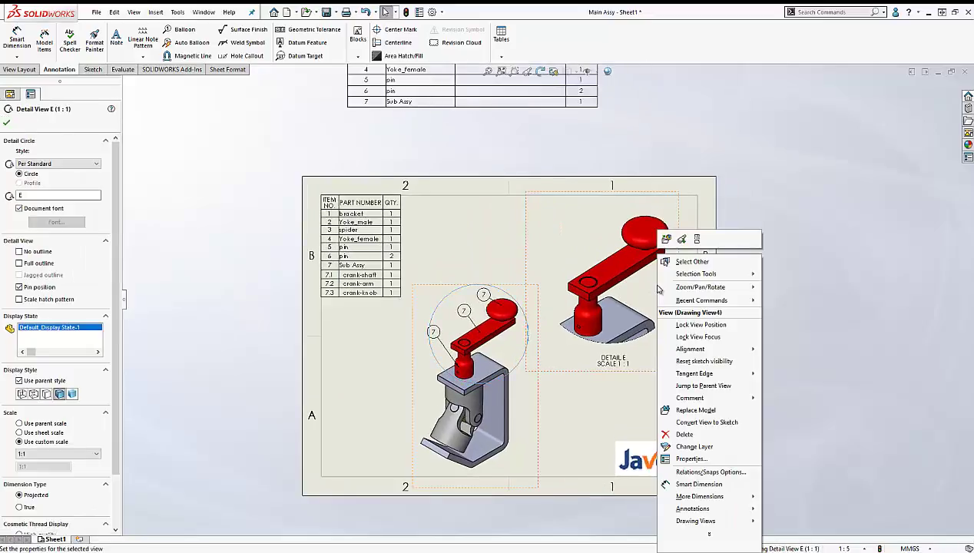
left_click(685, 458)
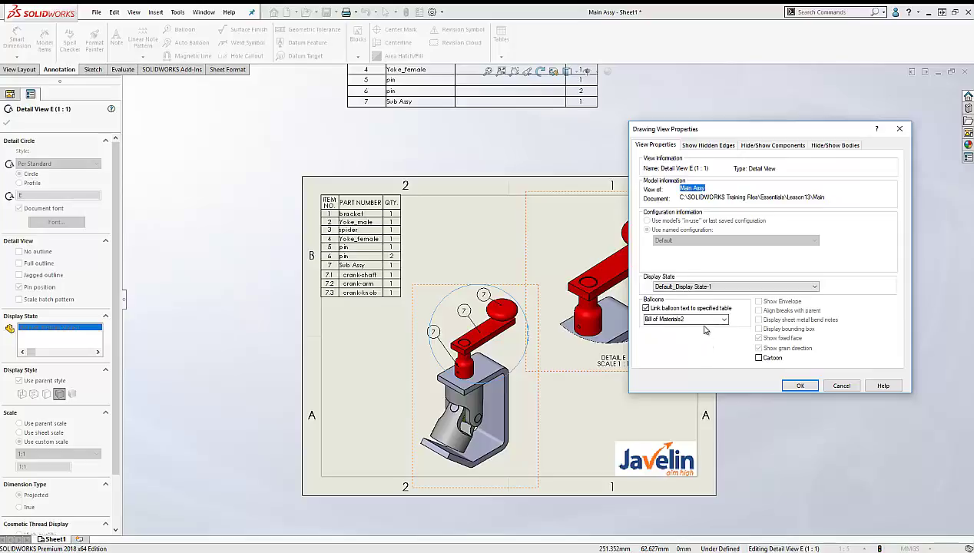
left_click(799, 386)
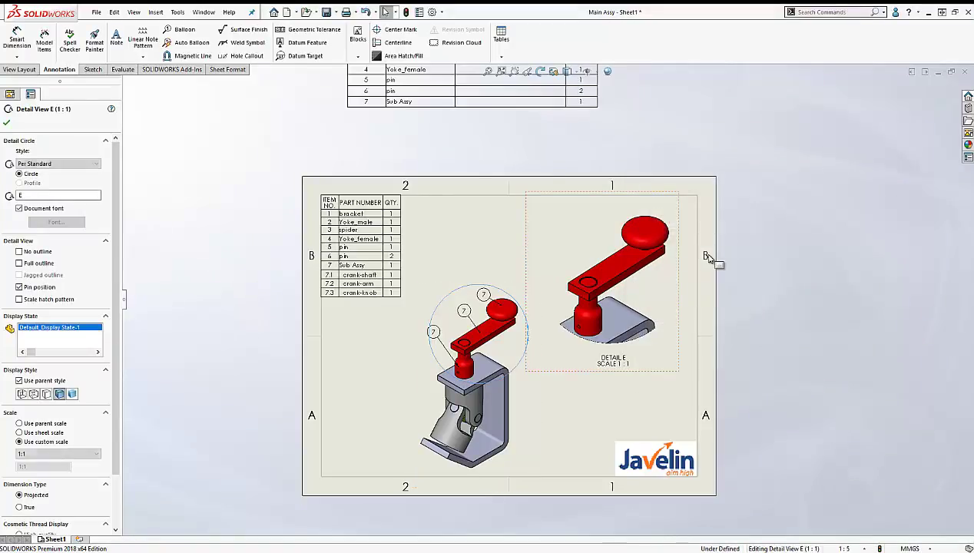
left_click(369, 274)
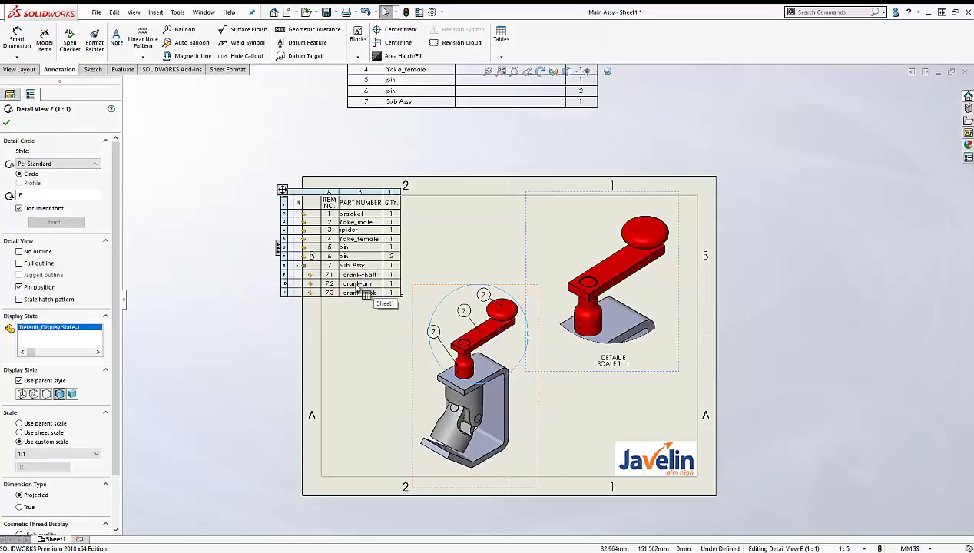
left_click(358, 353)
left_click(180, 29)
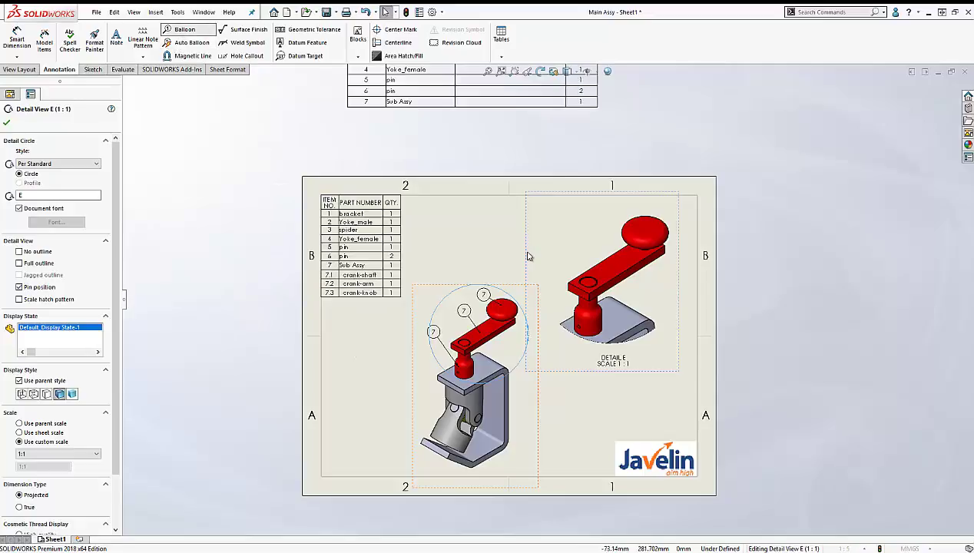
Step: Balloon the crank knob, arm and shaft in Detail View E as 7.3, 7.2 and 7.1
left_click(628, 246)
left_click(580, 206)
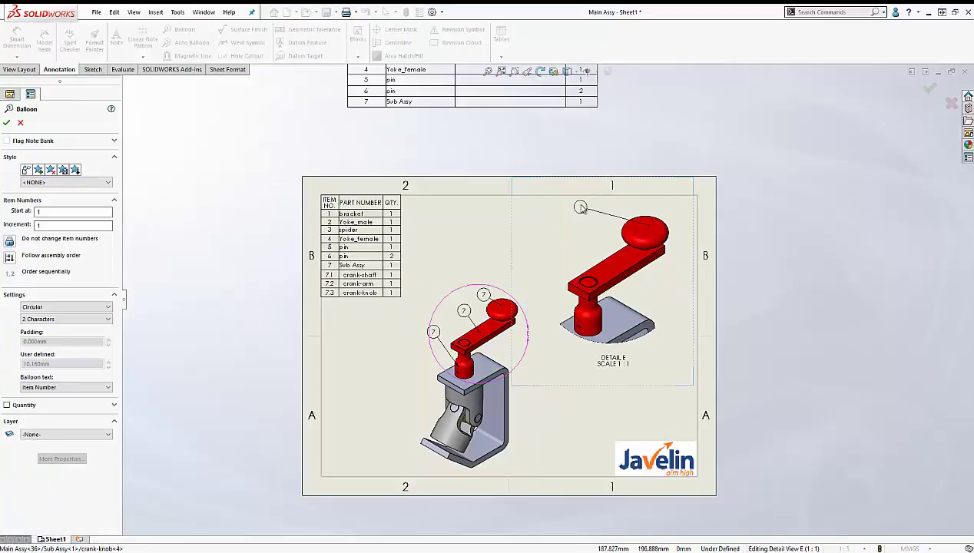
left_click(610, 269)
left_click(573, 235)
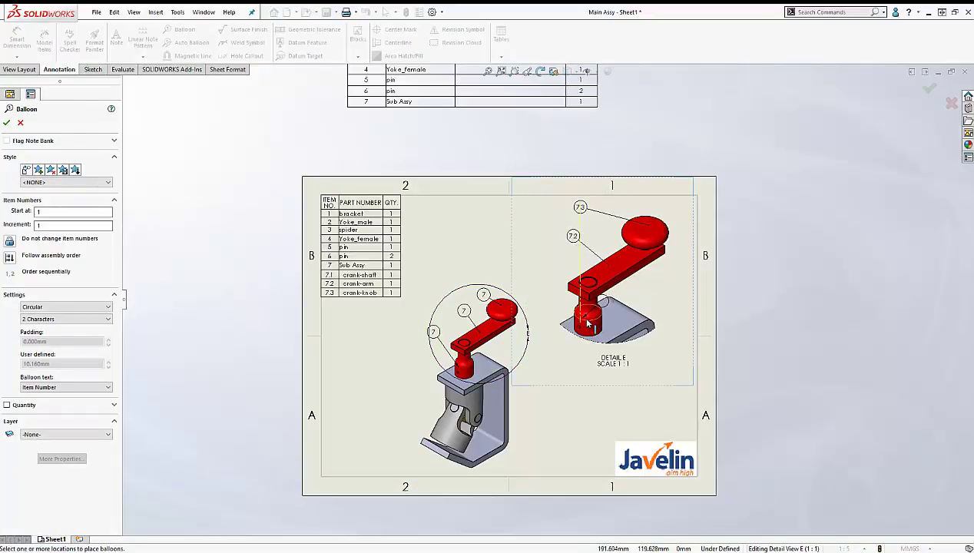
left_click(603, 301)
left_click(544, 270)
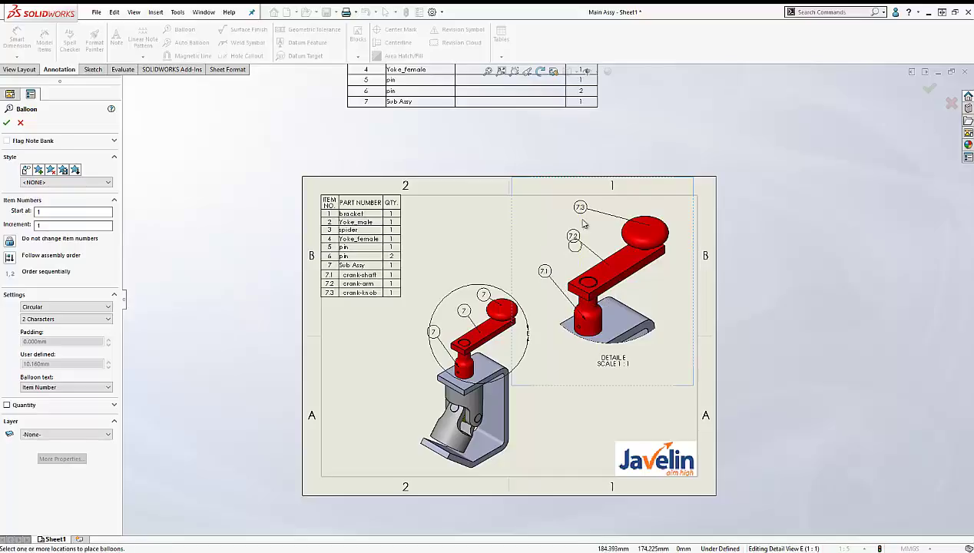